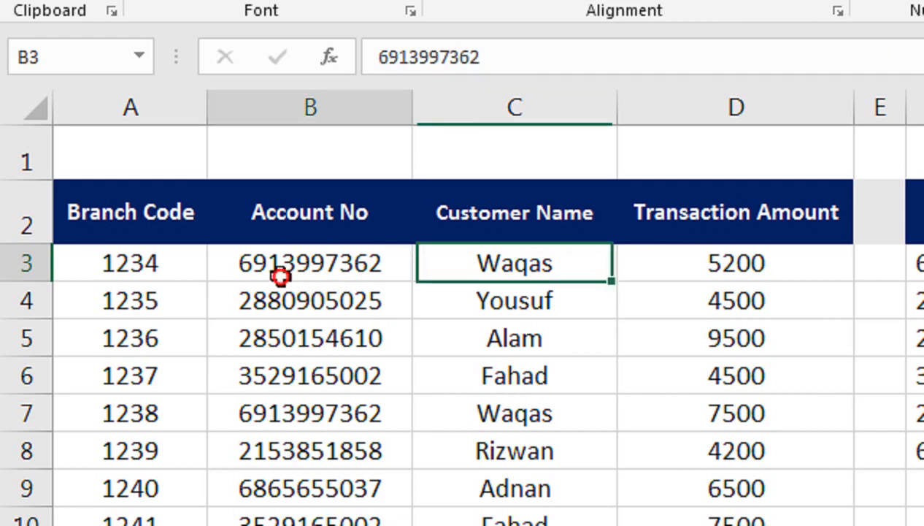
Examine the repeated transactions of the account in rows 3, 7 and 11 and the matching summary table on Sheet4.
left_click_drag(192, 266, 555, 260)
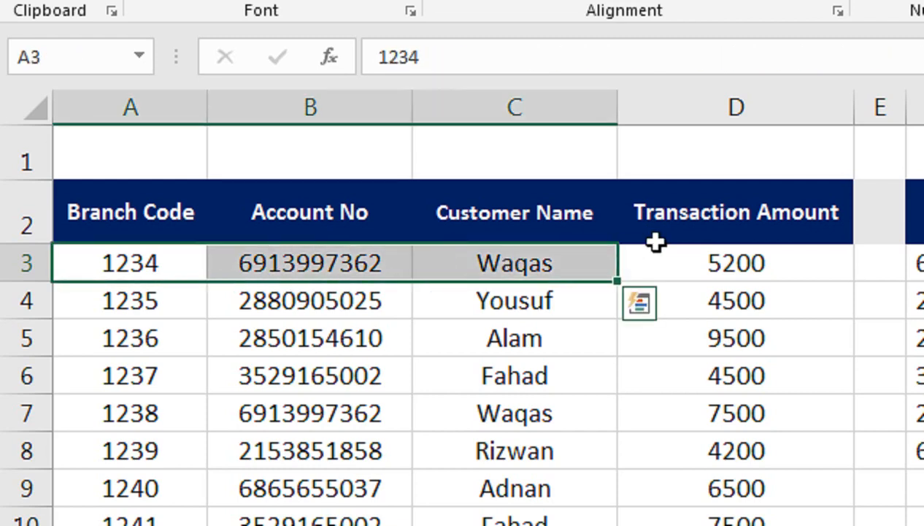
left_click(656, 240)
left_click_drag(186, 410, 640, 403)
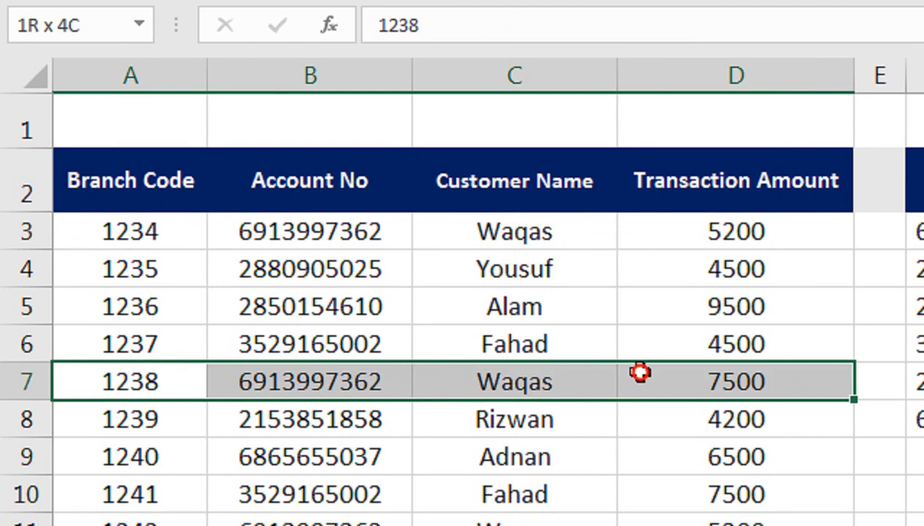
left_click_drag(640, 374, 639, 373)
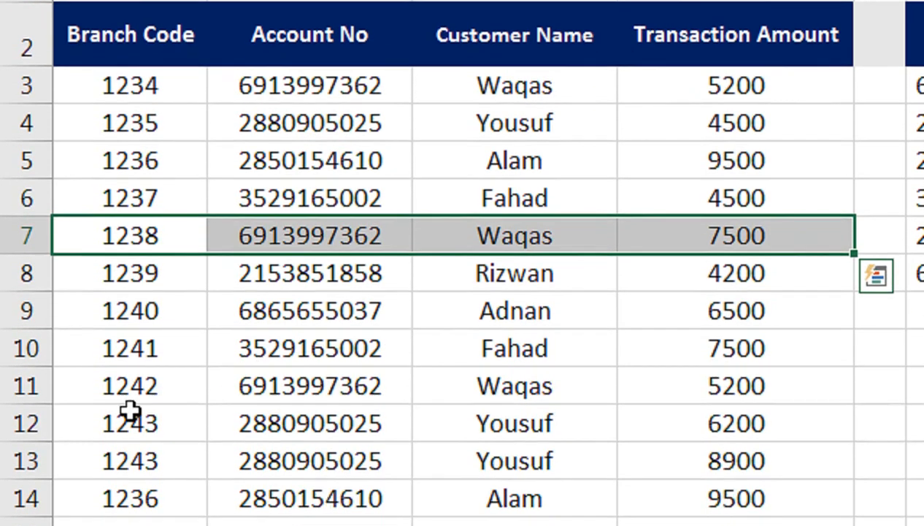
left_click(198, 376)
left_click_drag(198, 377, 661, 377)
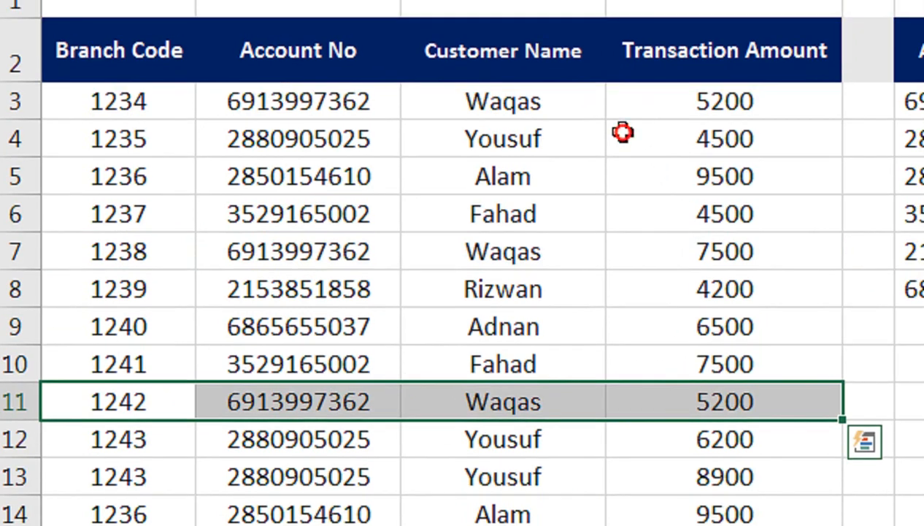
left_click(623, 133)
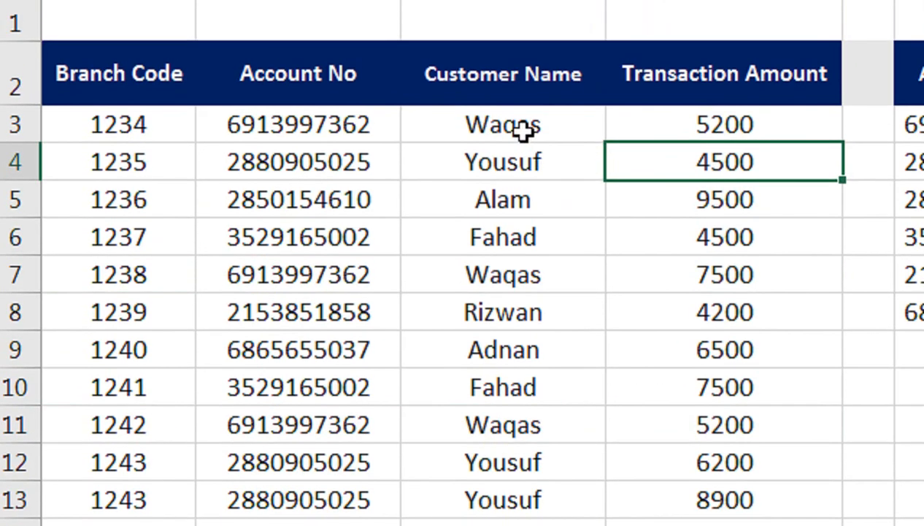
left_click(507, 132)
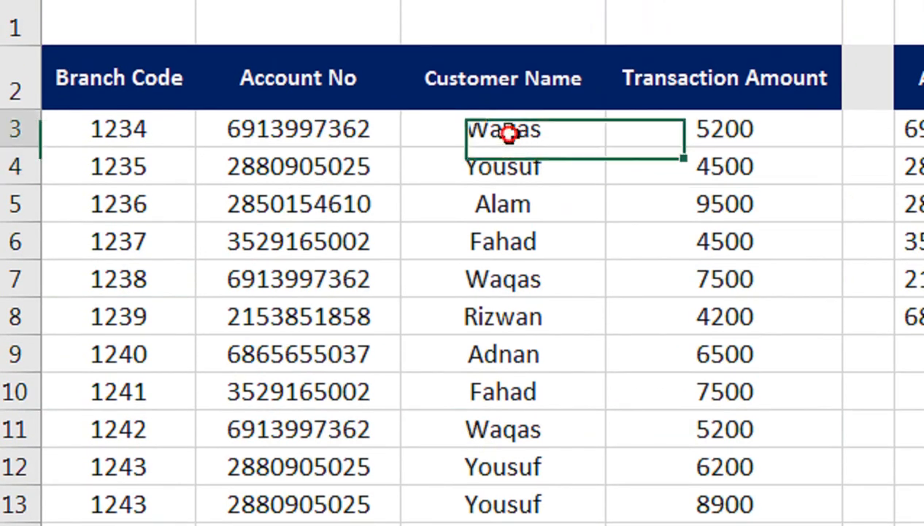
left_click(364, 129)
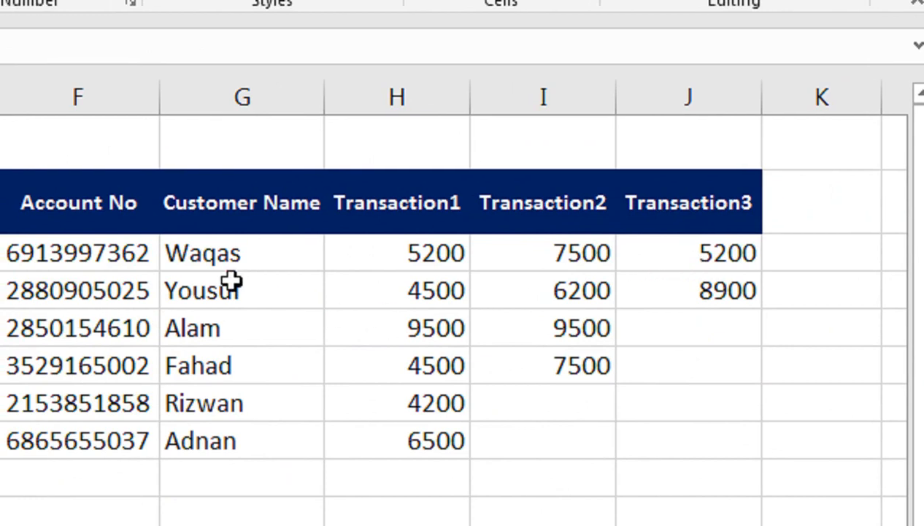
left_click(254, 247)
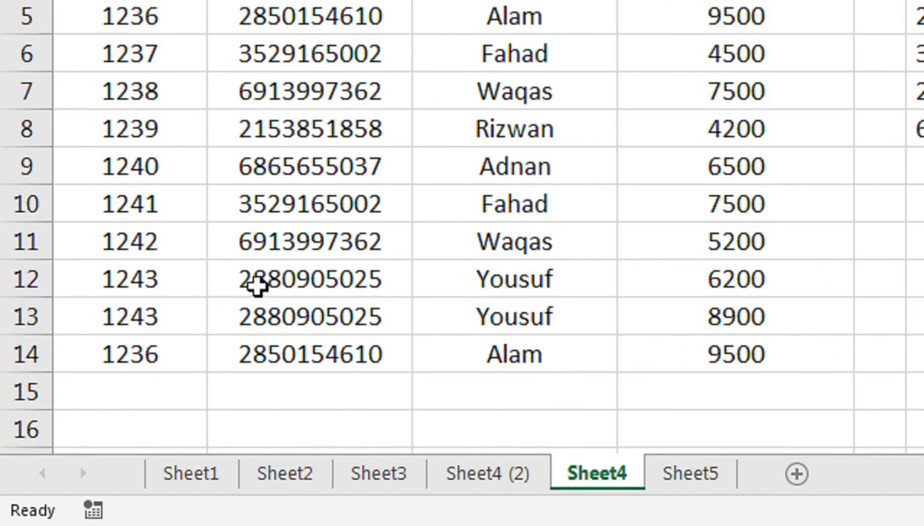
Copy the record in A8:D8 to row 15 of the transaction table on Sheet4.
left_click(157, 208)
left_click_drag(219, 131, 672, 128)
key("ctrl+c")
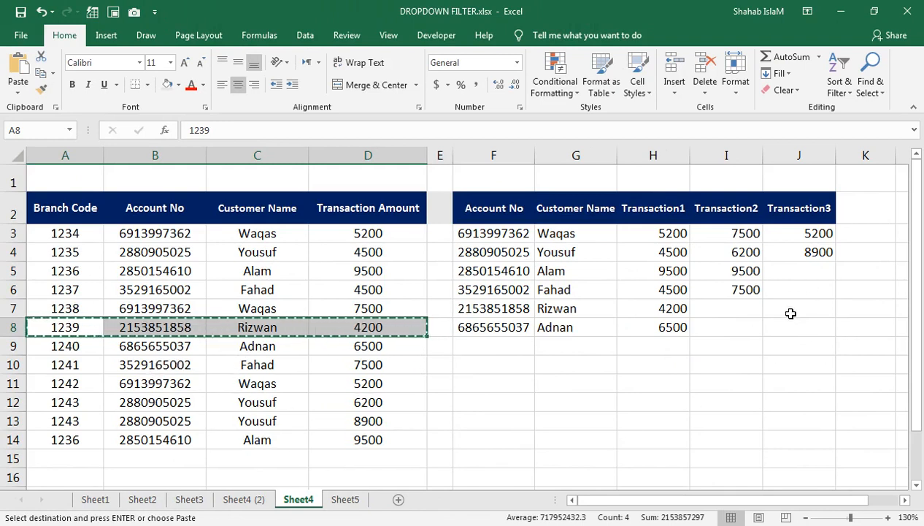
left_click(81, 460)
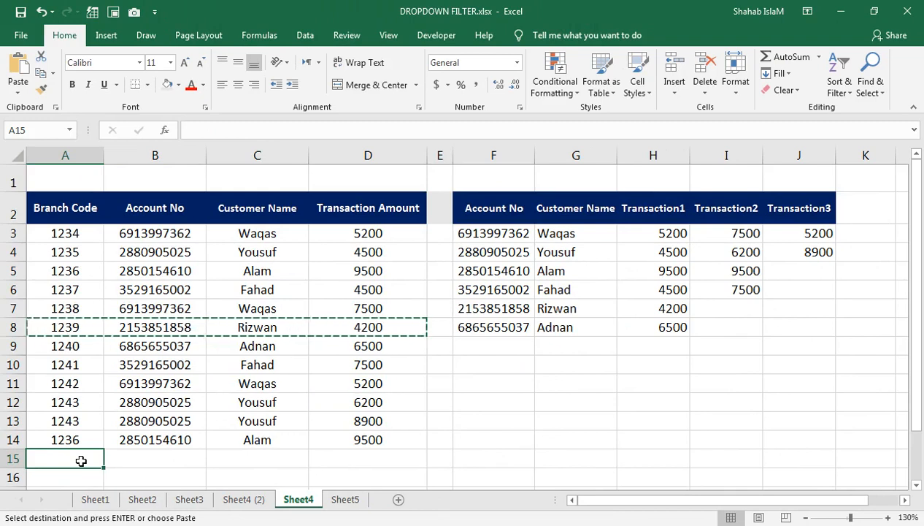
key("ctrl+v")
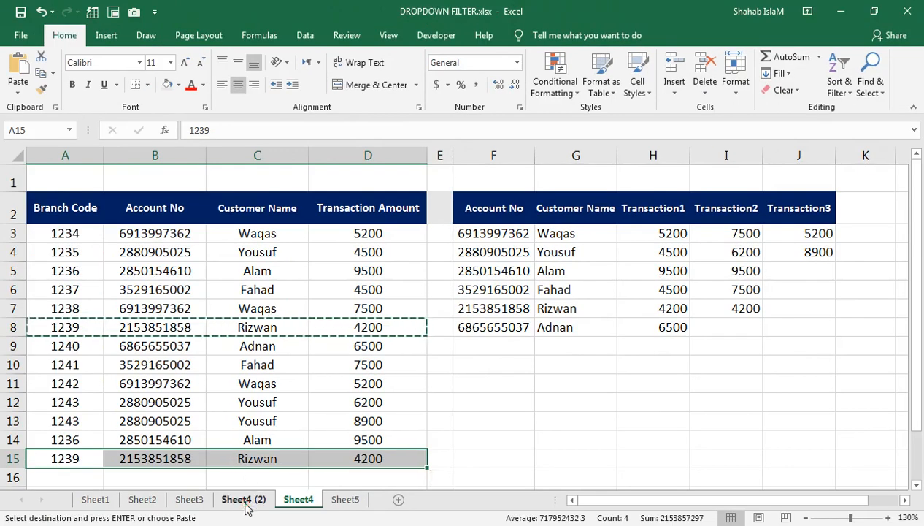
On Sheet4 (2), start a VLOOKUP formula in G3 with the absolute range $F$3:$F$8 as the lookup value.
left_click(244, 499)
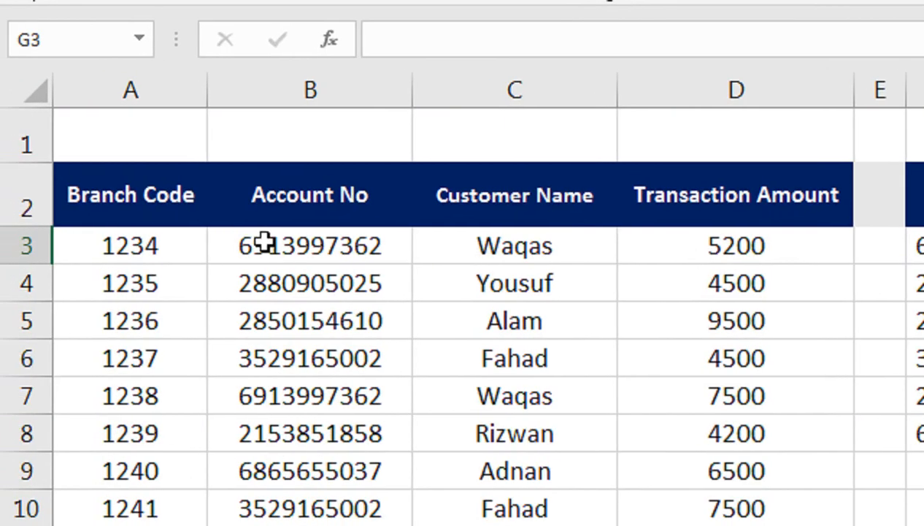
left_click(706, 237)
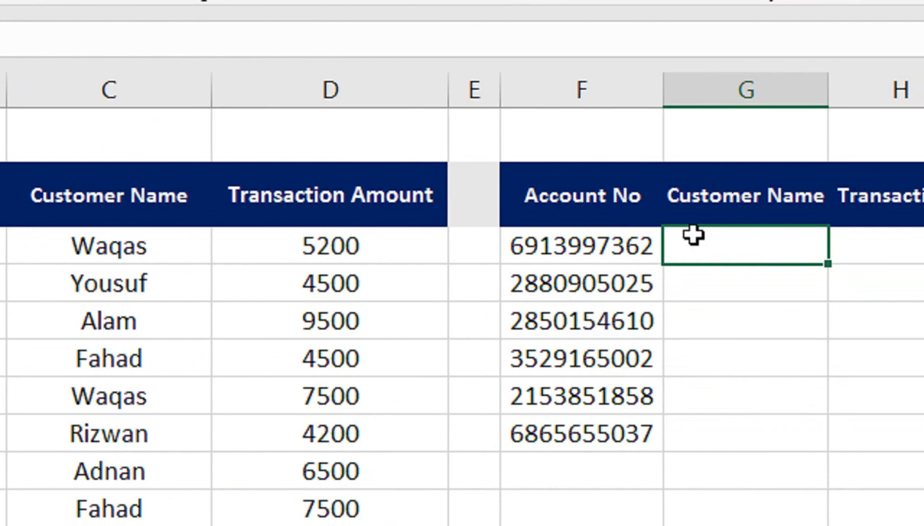
type("=vl")
key("Tab")
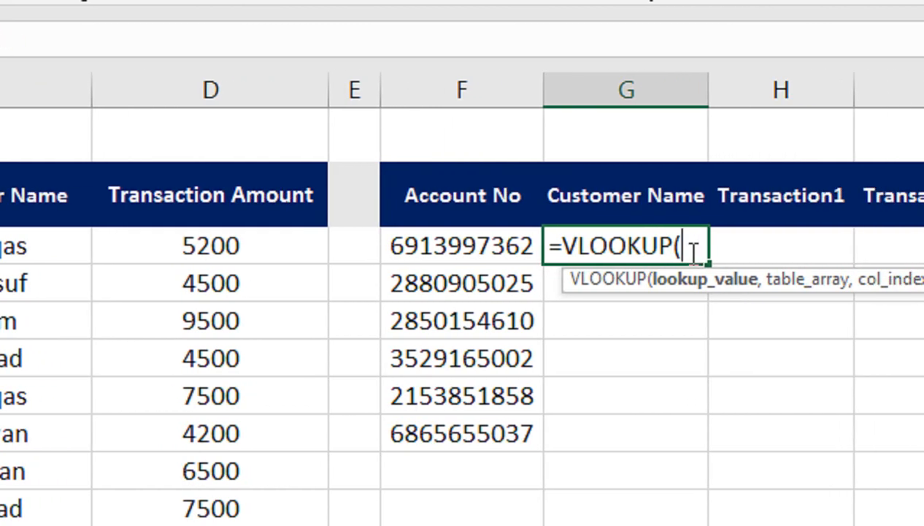
left_click_drag(479, 244, 475, 444)
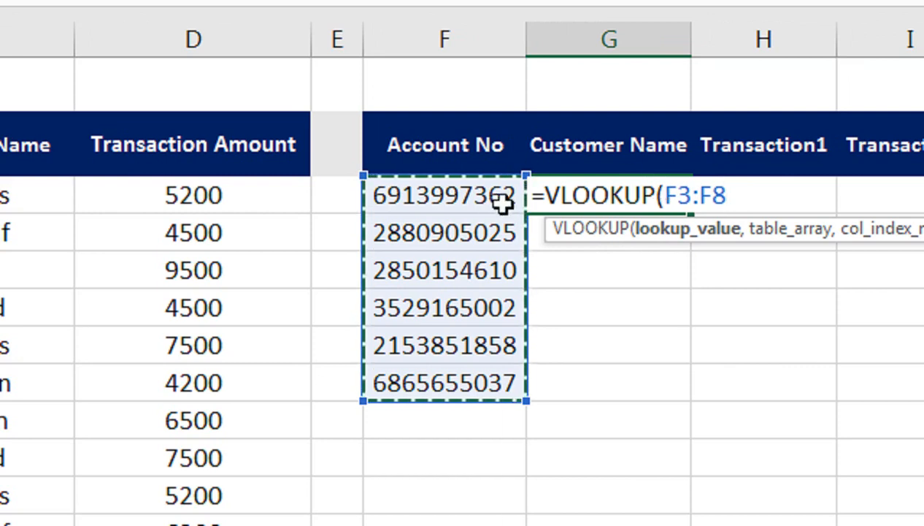
key("F4")
type(",")
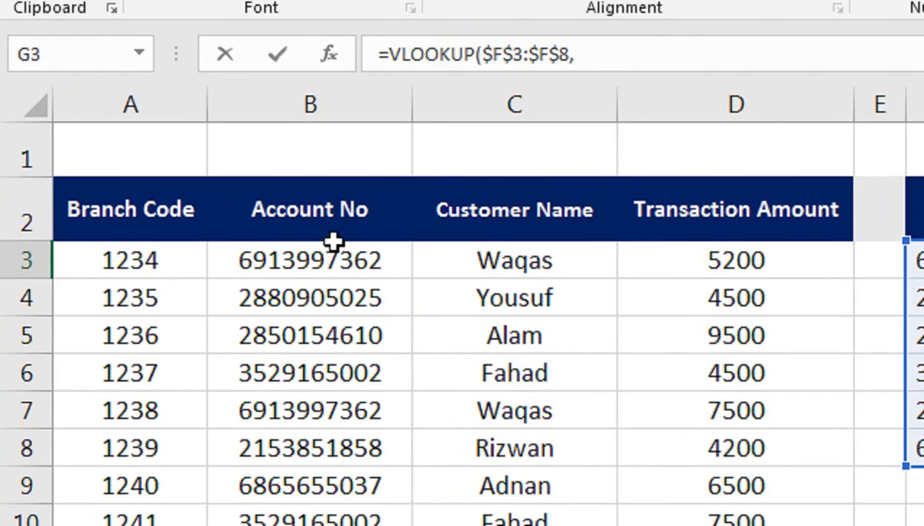
Set the table array of the G3 VLOOKUP to the absolute range $B$3:$D$14.
left_click_drag(282, 242, 652, 525)
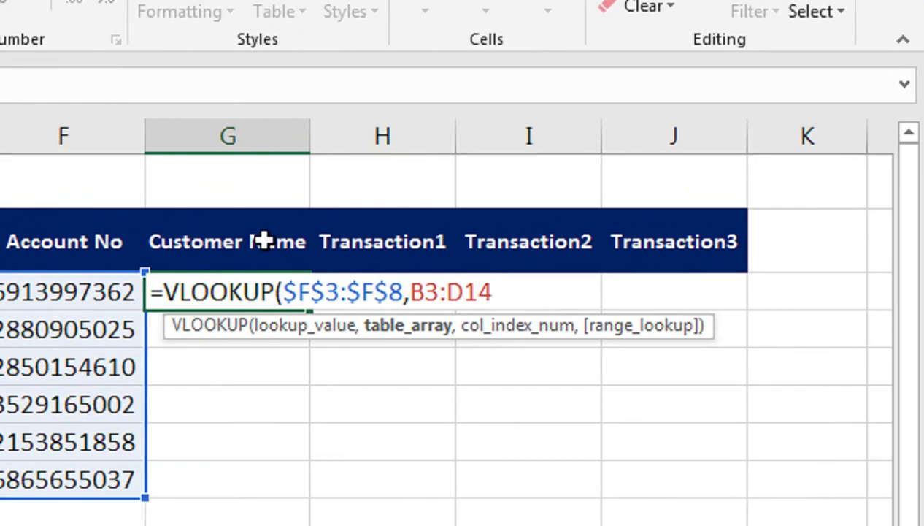
key("F4")
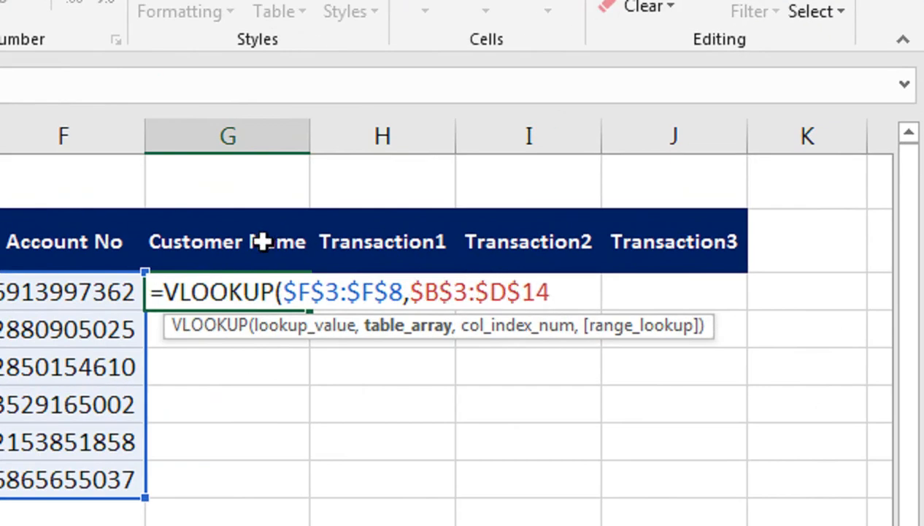
type(",")
key("Tab")
type("2")
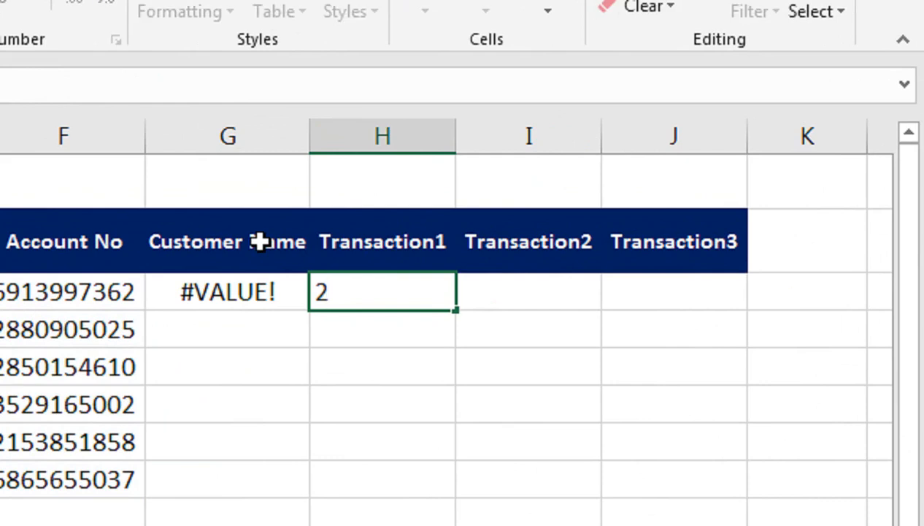
left_click(259, 242)
key("Down")
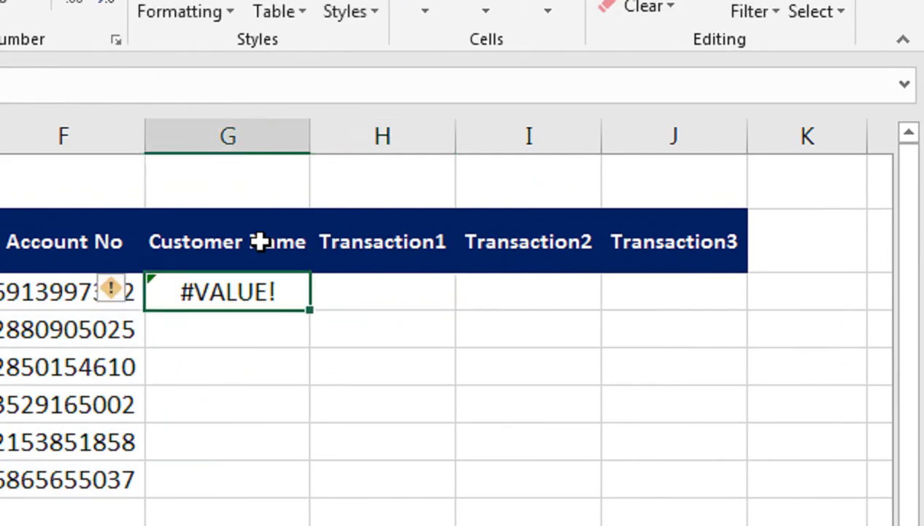
Complete the VLOOKUP in G3 with column index 2 and FALSE for an exact match.
key("F2")
key("BackSpace")
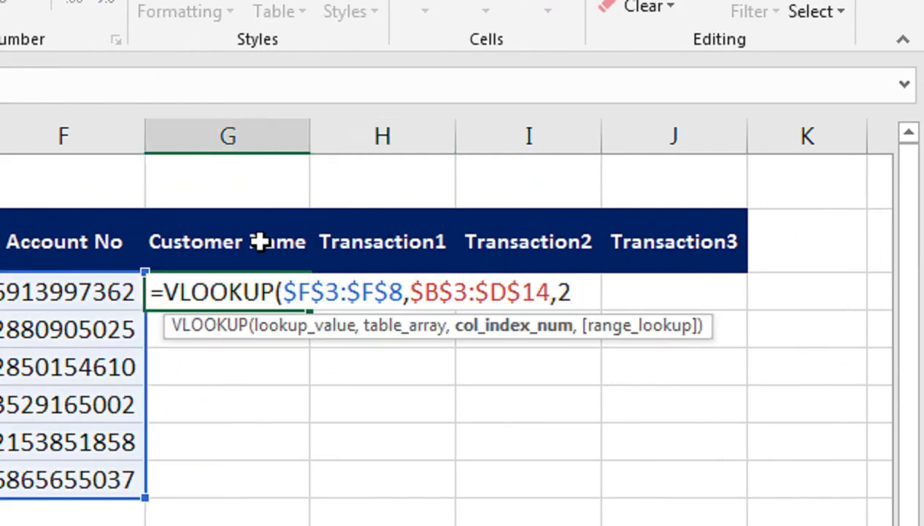
type(",")
key("Down")
key("Tab")
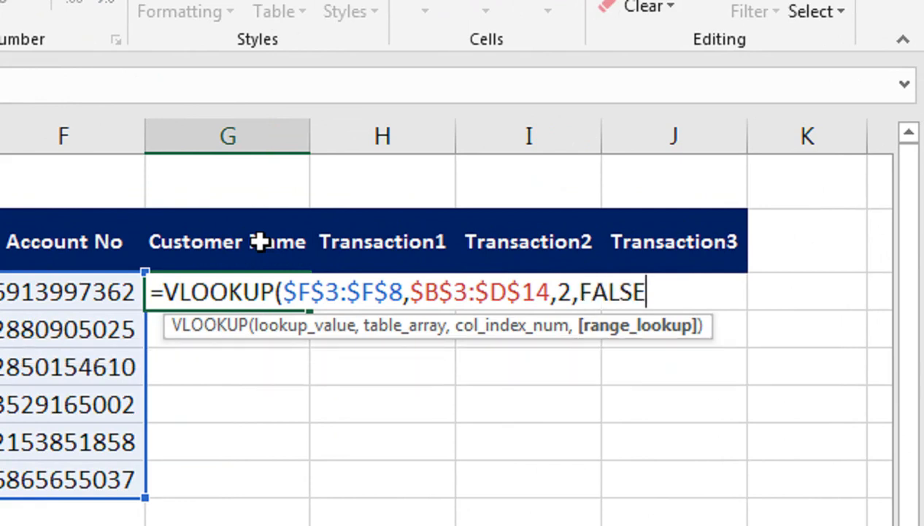
type(")")
key("Return")
Fill the Customer Name formula from G3 down through G8.
key("Up")
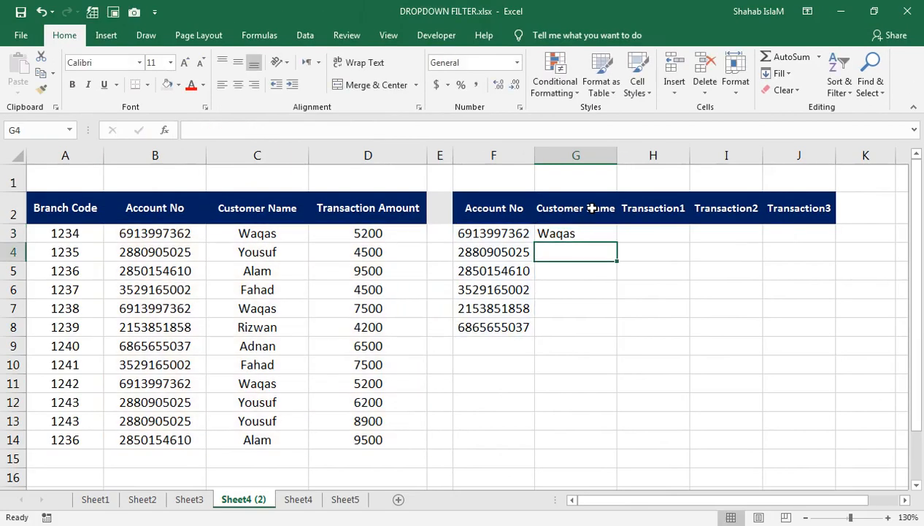
key("shift+Down")
key("shift+Down")
key("shift+Down")
key("shift+Down")
key("shift+Down")
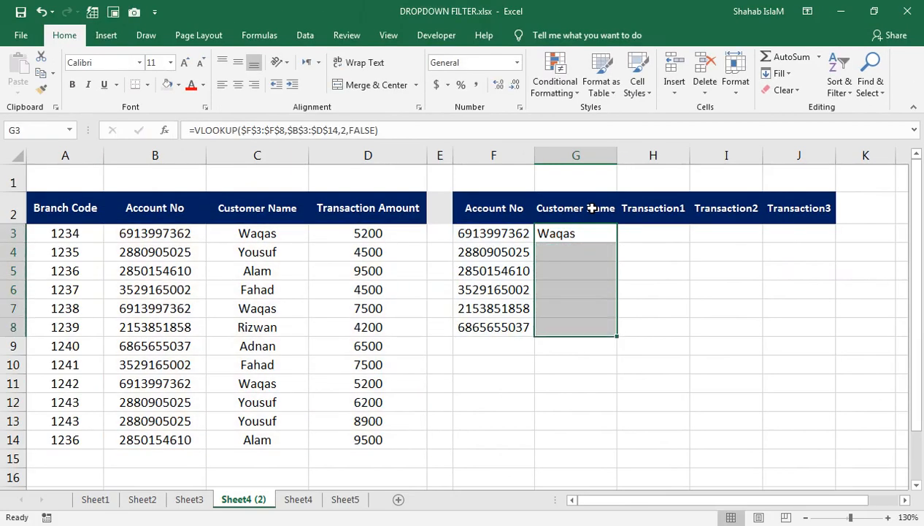
key("ctrl+d")
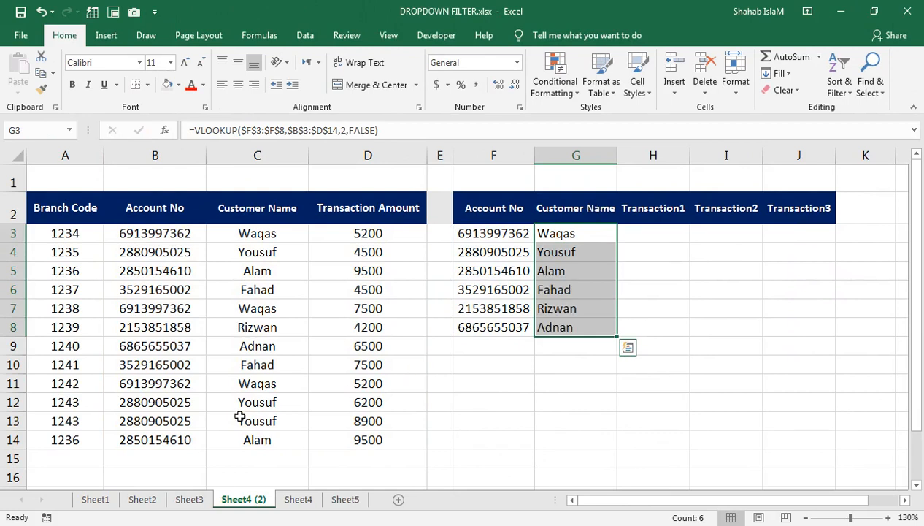
left_click(560, 328)
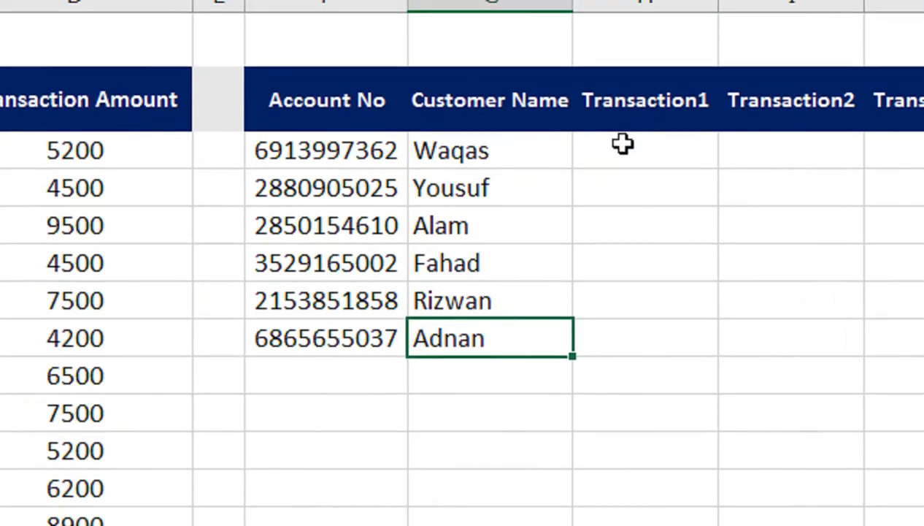
Start a formula in H3 under Transaction1 with an INDEX function nested inside IFERROR.
left_click(623, 144)
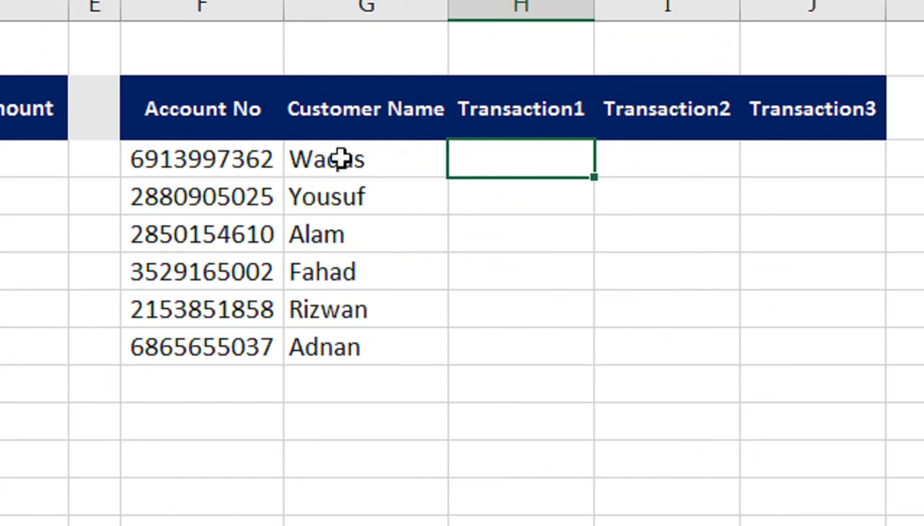
type("=if")
key("Tab")
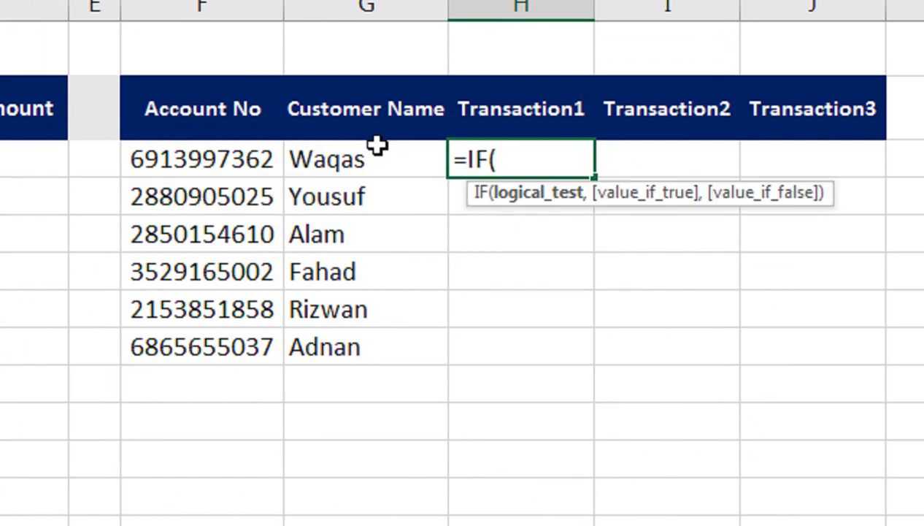
key("BackSpace")
key("Down")
key("Tab")
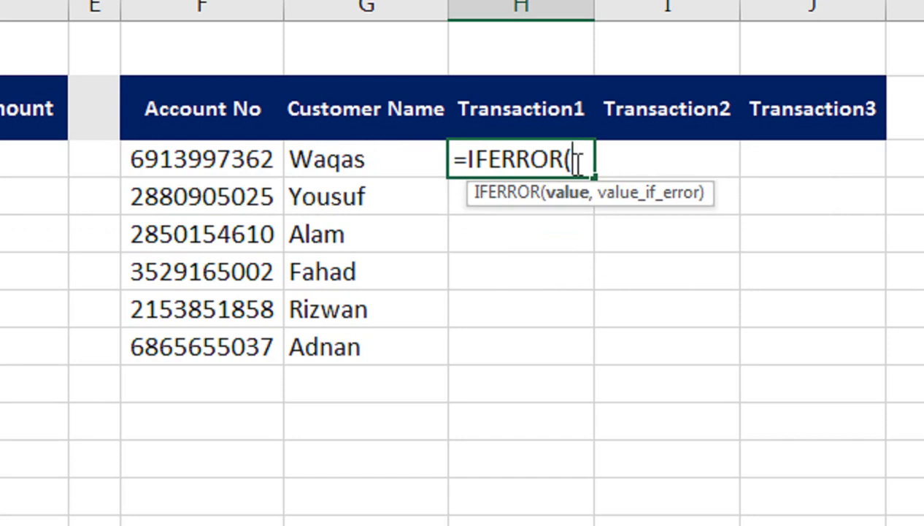
type("ind")
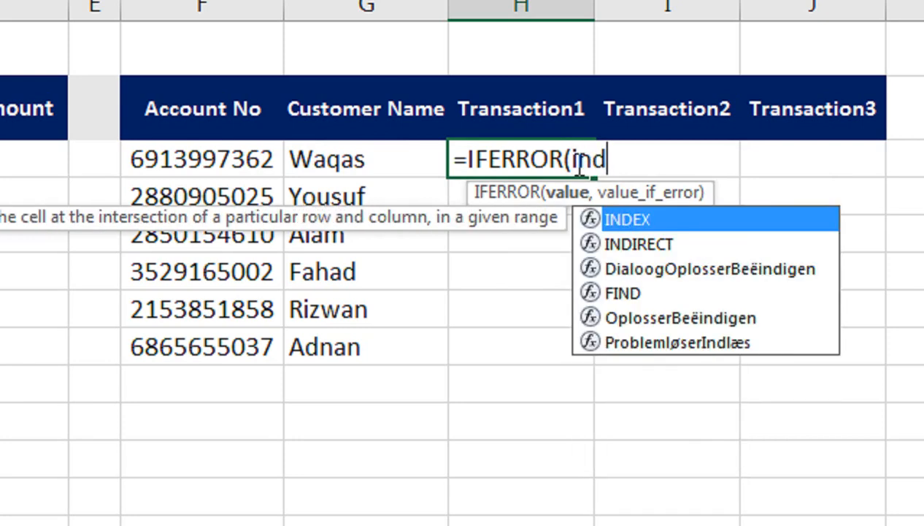
key("Tab")
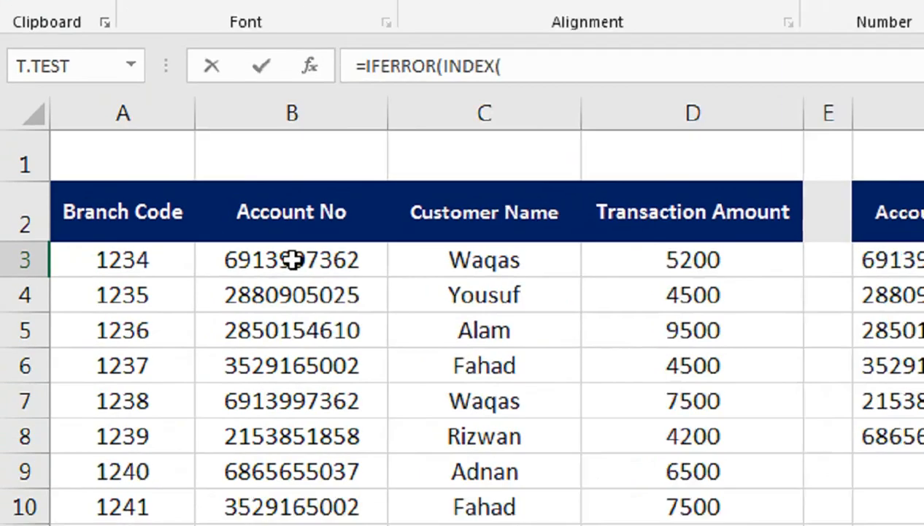
Use the account, customer and transaction amount data in B3:D14 as the INDEX array in the H3 formula.
left_click(156, 233)
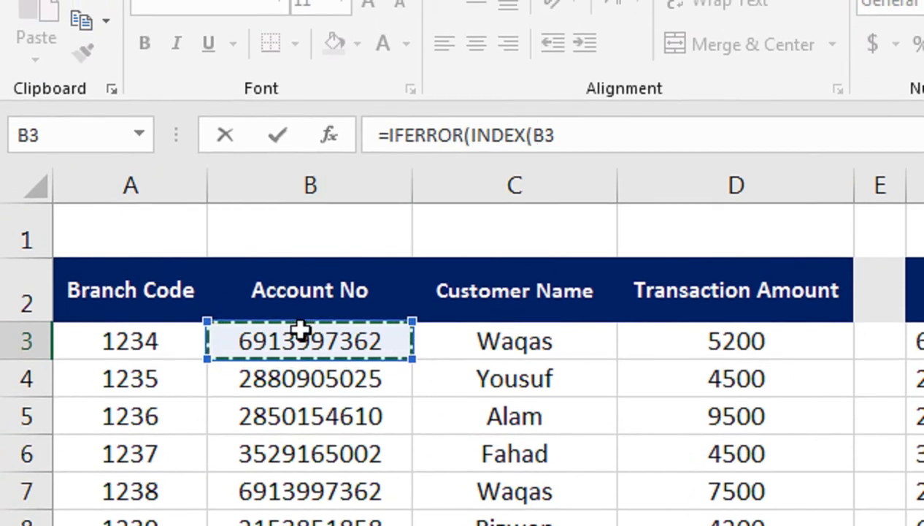
key("shift+Right")
key("shift+Right")
key("shift+Down")
key("shift+Down")
key("shift+Down")
key("shift+Down")
key("shift+Down")
key("shift+Down")
key("shift+Down")
key("shift+Down")
key("shift+Down")
key("shift+Down")
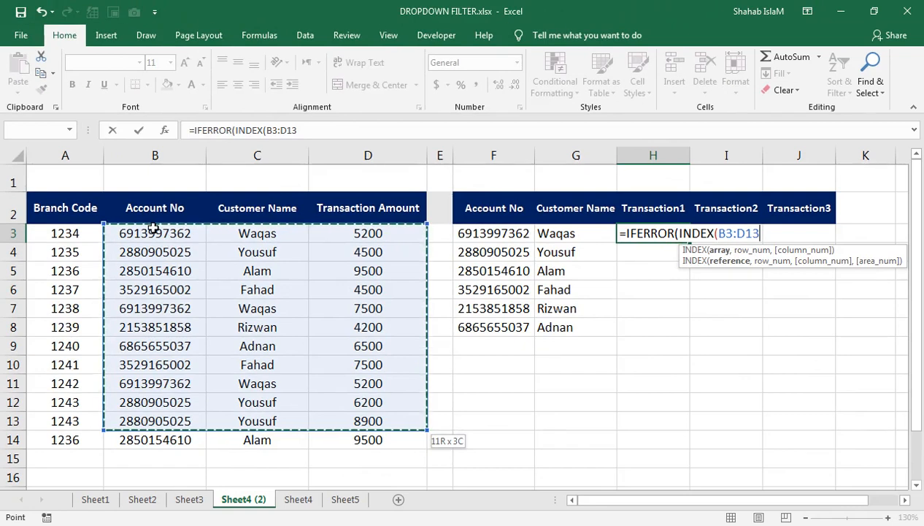
key("shift+Down")
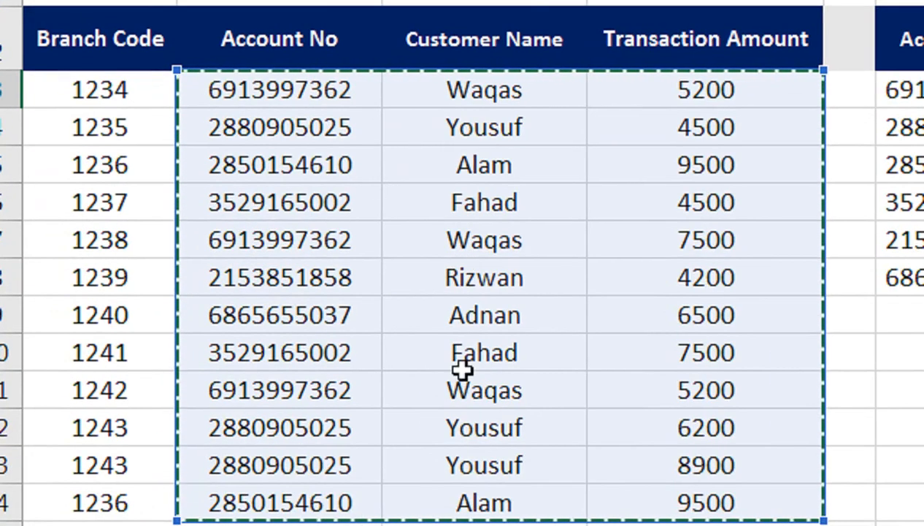
Extend the INDEX array in the H3 formula to row 20 and make it absolute as $B$3:$D$20.
key("shift+Down")
key("shift+Down")
key("shift+Down")
key("shift+Down")
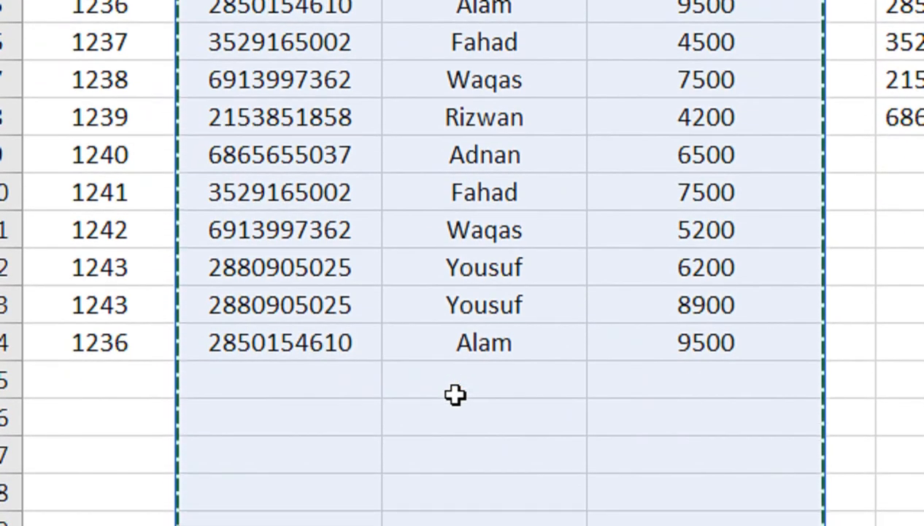
scroll(456, 396, "down", 1)
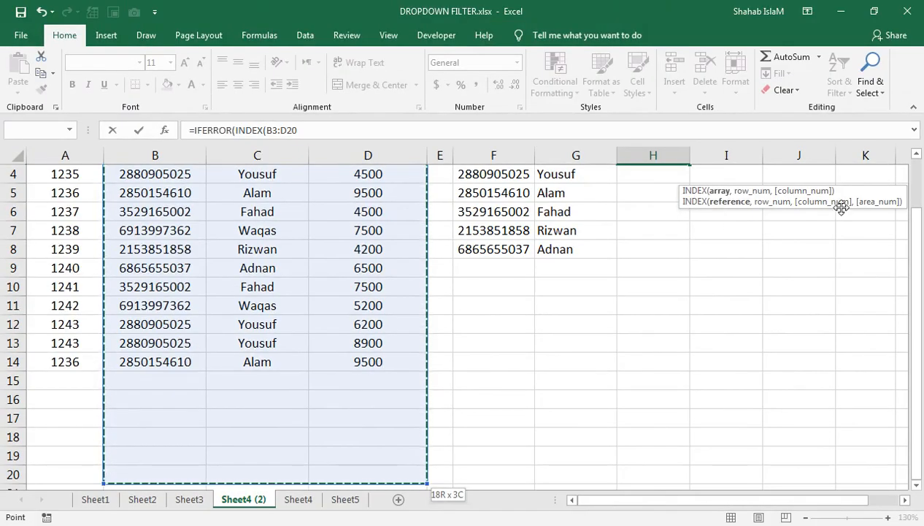
left_click(916, 155)
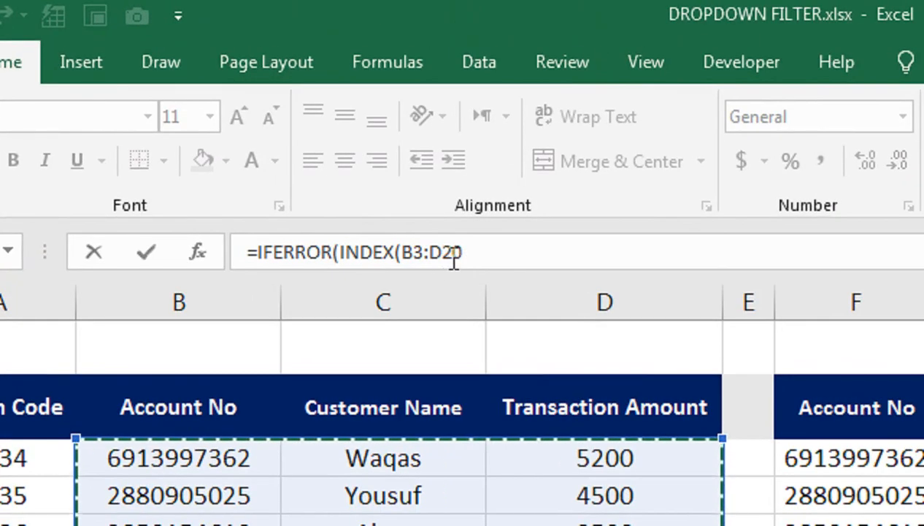
key("F4")
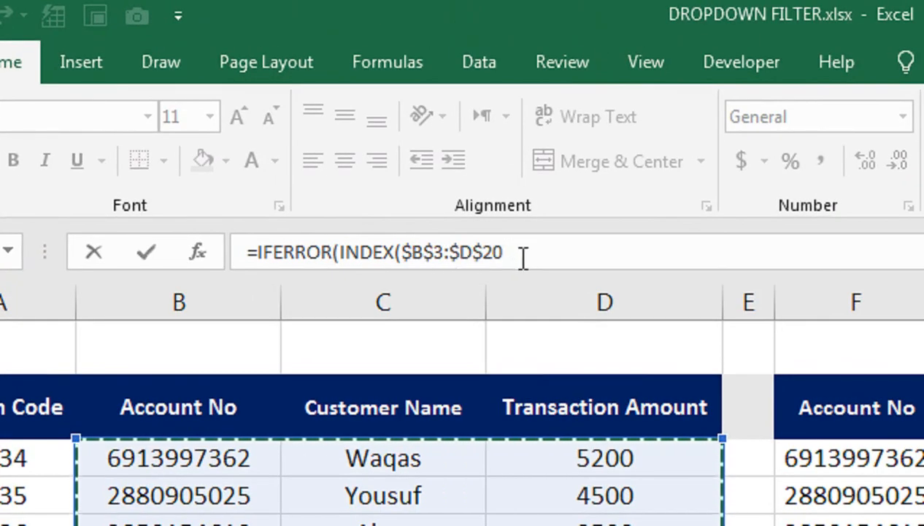
Nest SMALL and IF as the INDEX row number, starting the IF test with the absolute account range $B$3:$B$20.
type(",SMALL(")
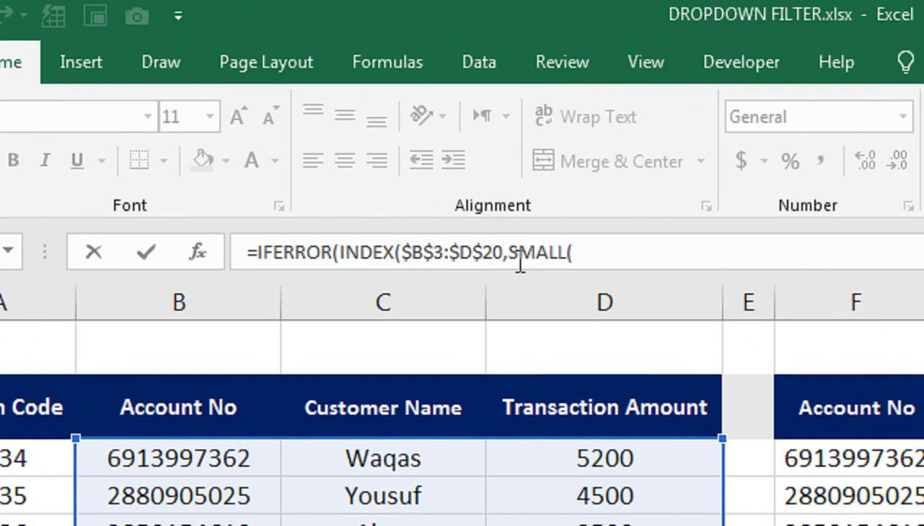
type("IF(")
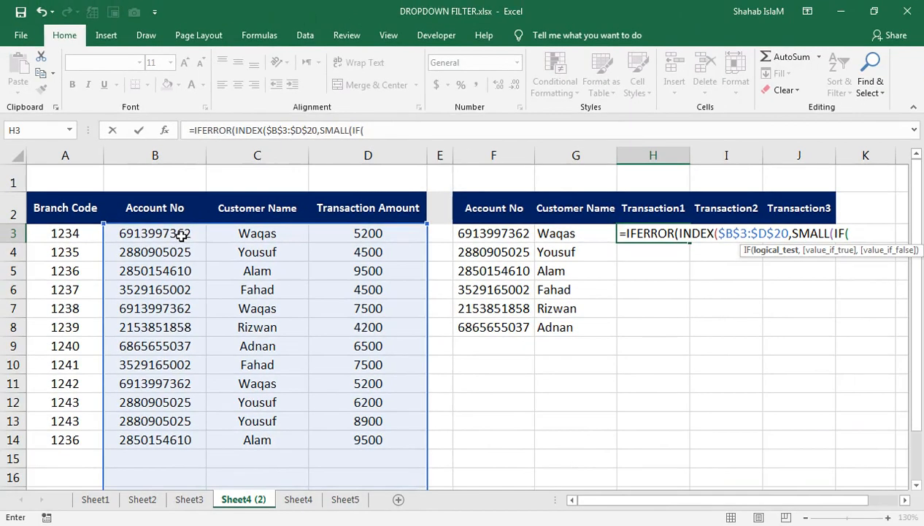
left_click(230, 390)
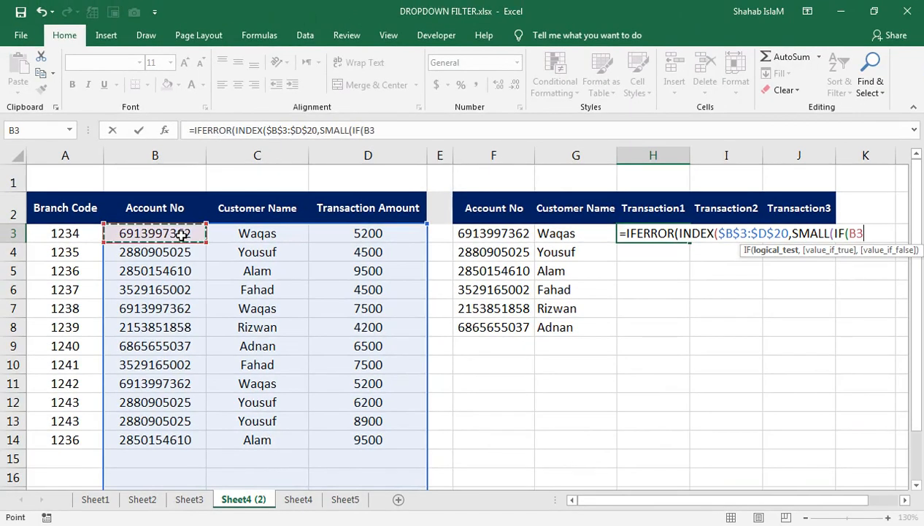
left_click_drag(181, 233, 182, 482)
key("shift+Down")
key("shift+Down")
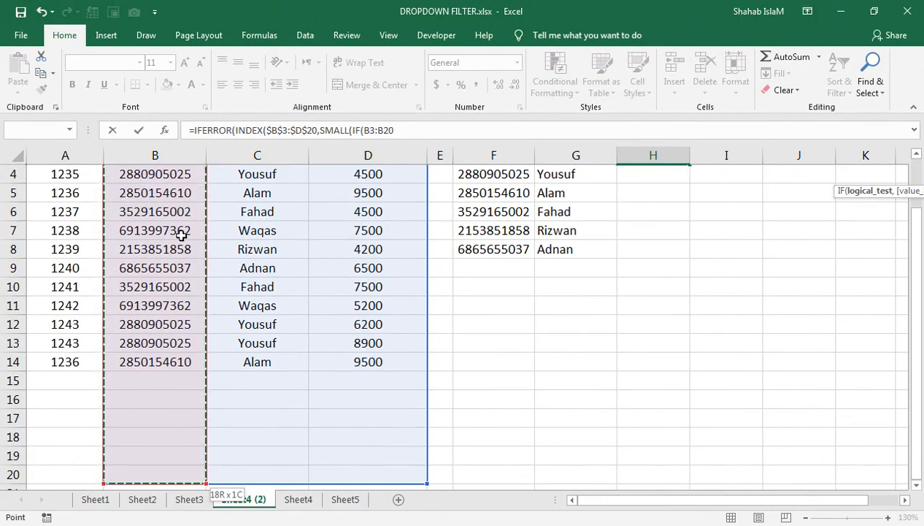
key("F4")
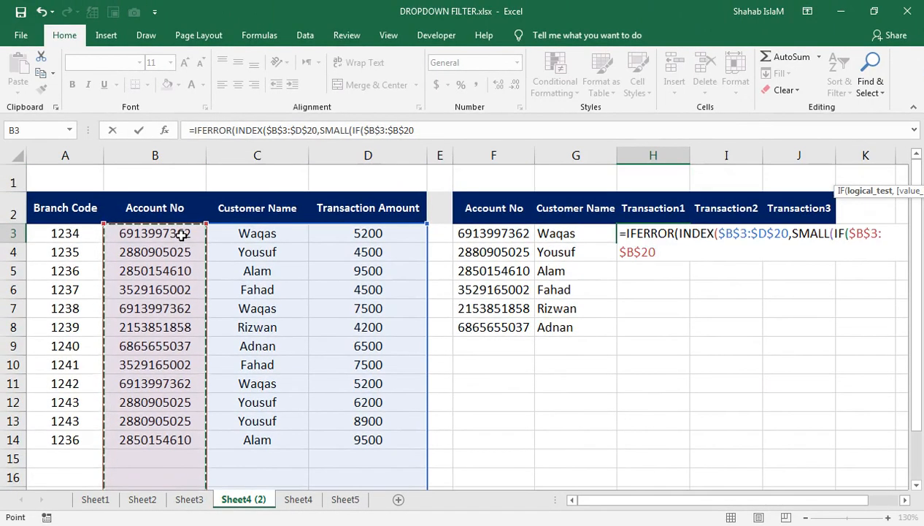
Complete the IF test by comparing the account range with the summary table's first account number, column-locked as $F3.
type(",")
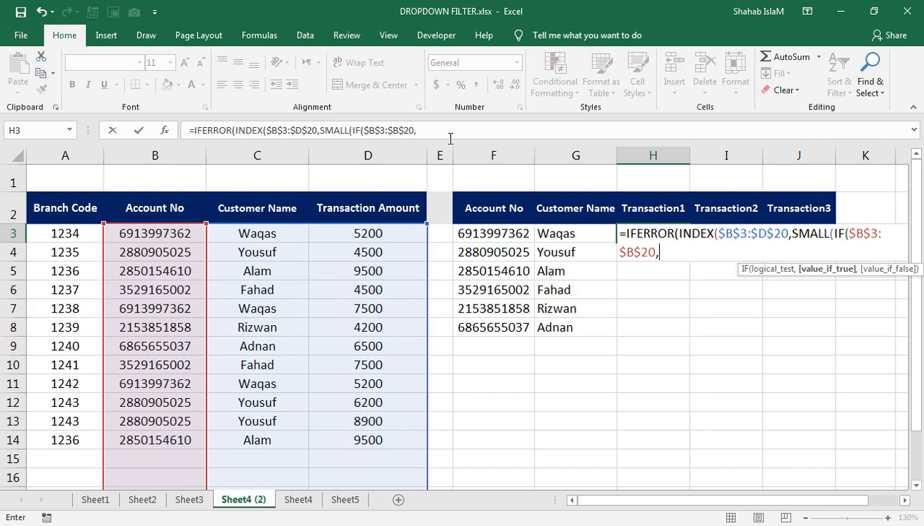
left_click(422, 132)
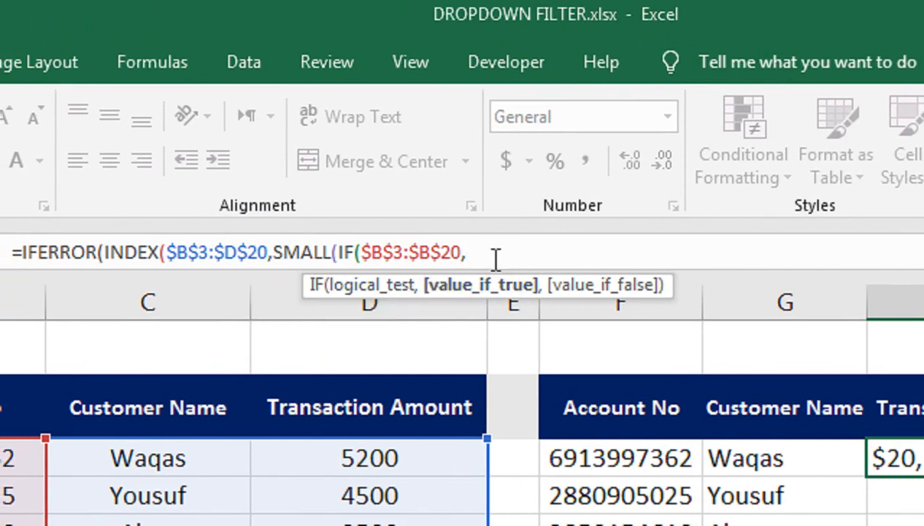
key("BackSpace")
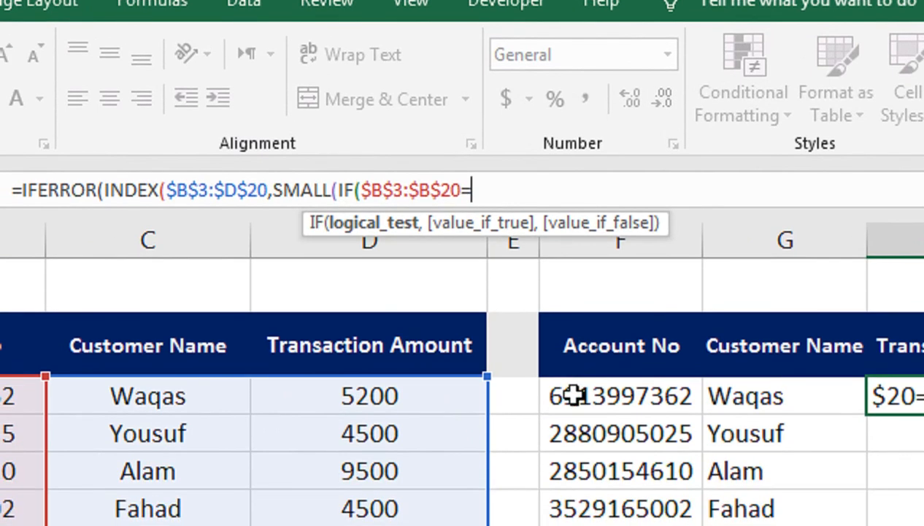
left_click(573, 395)
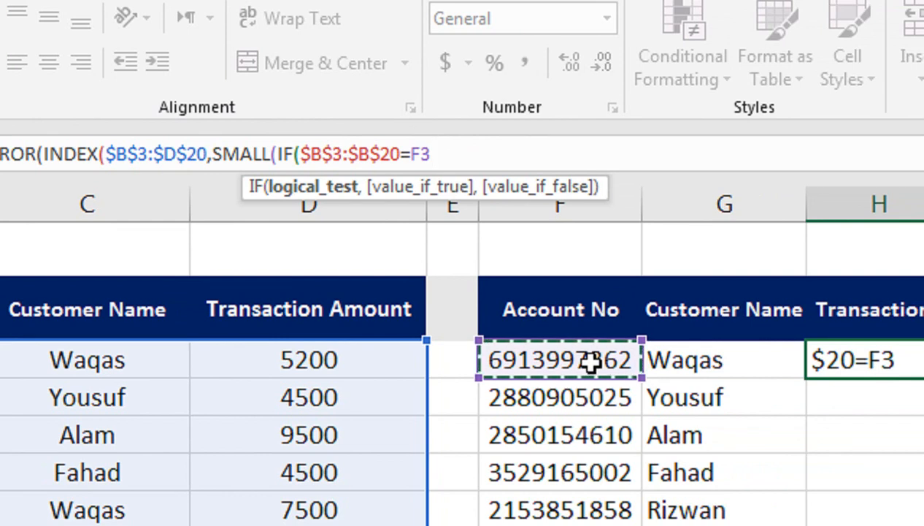
key("F4")
key("F4")
key("F4")
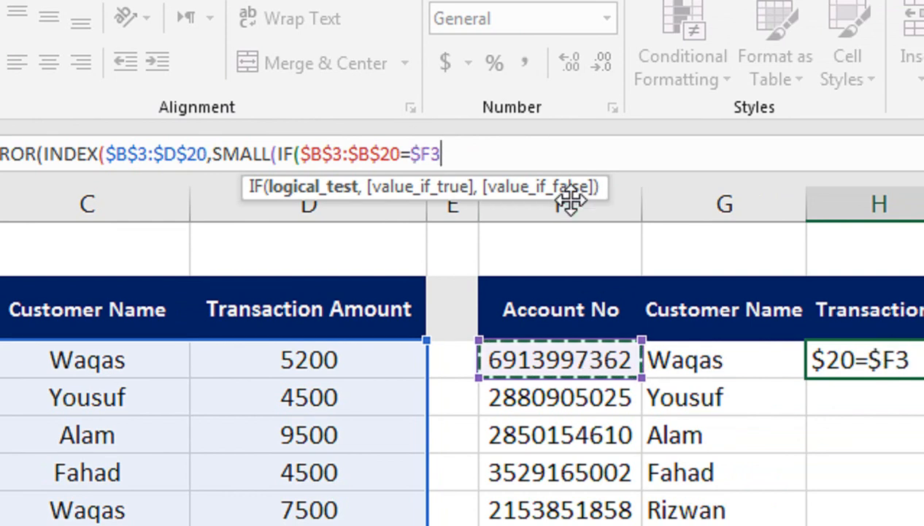
type(",")
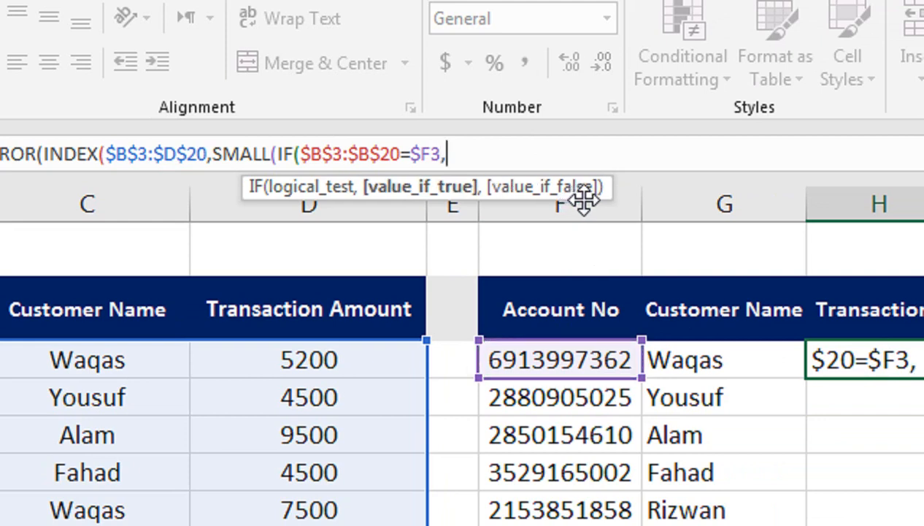
Enter ROW($B$3:$B$20)-2 as the IF function's value if true.
type("row")
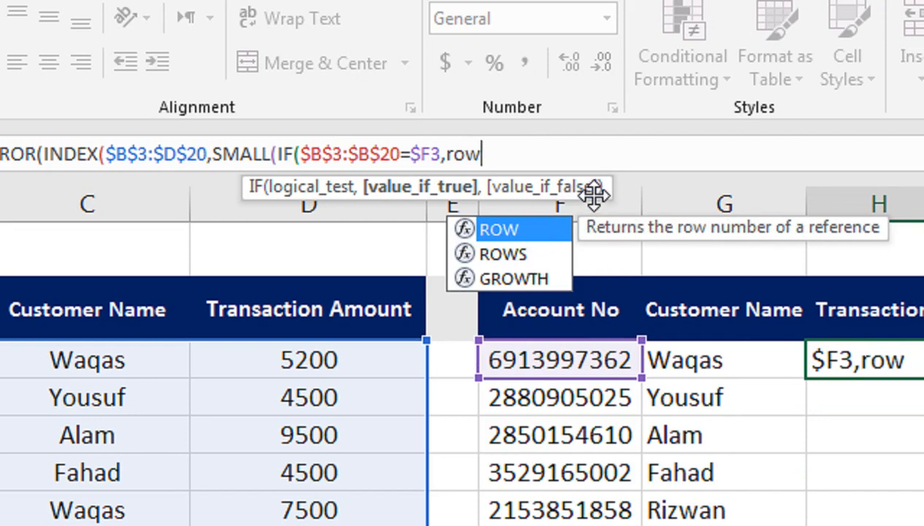
key("Tab")
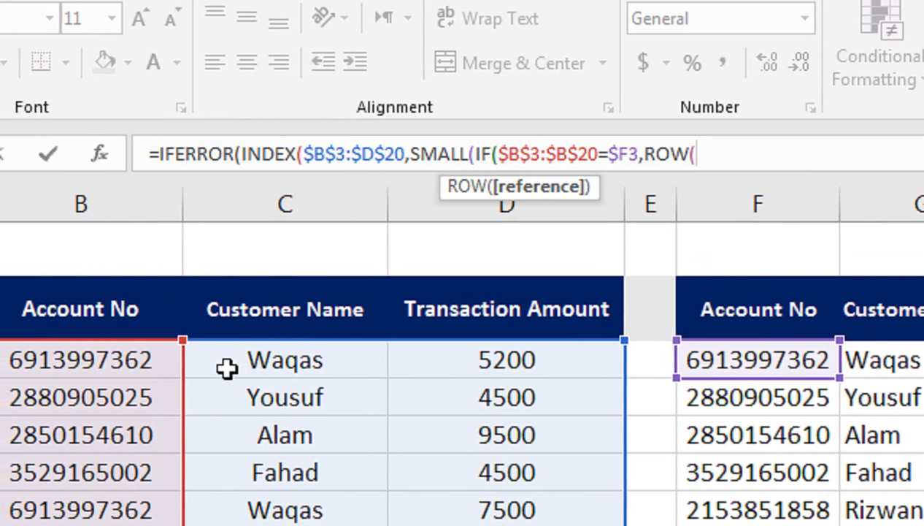
left_click(154, 359)
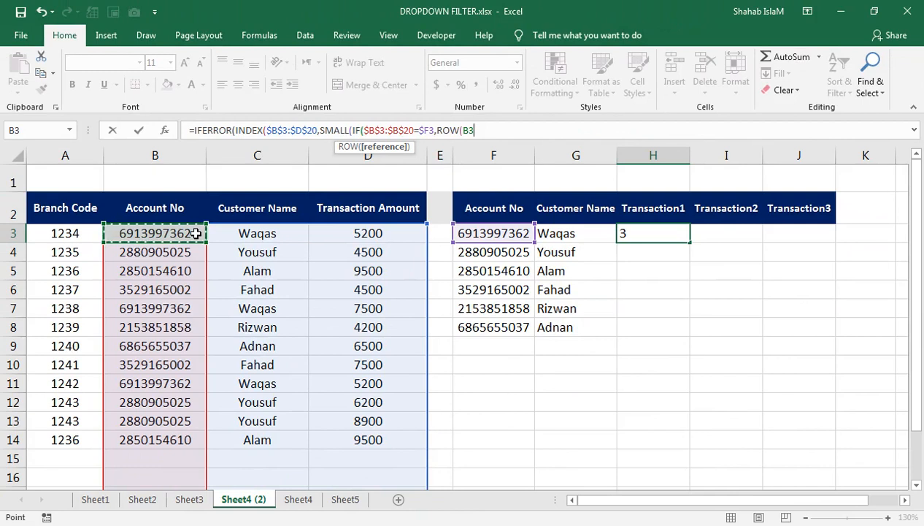
key("shift+Down")
key("shift+Down")
key("shift+Down")
key("shift+Down")
key("shift+Down")
key("shift+Down")
key("shift+Down")
key("shift+Down")
key("shift+Down")
key("shift+Down")
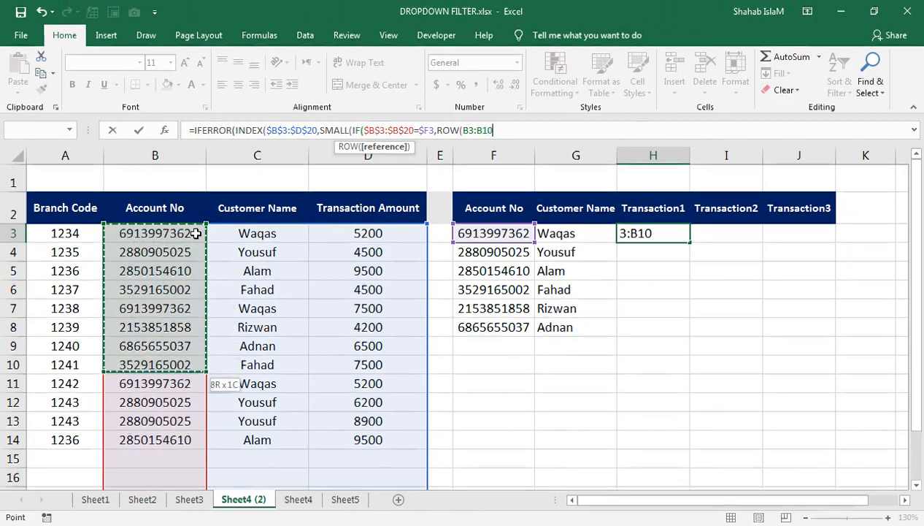
key("shift+Down")
key("shift+Down")
key("shift+Down")
key("shift+Down")
key("shift+Down")
key("shift+Down")
key("shift+Down")
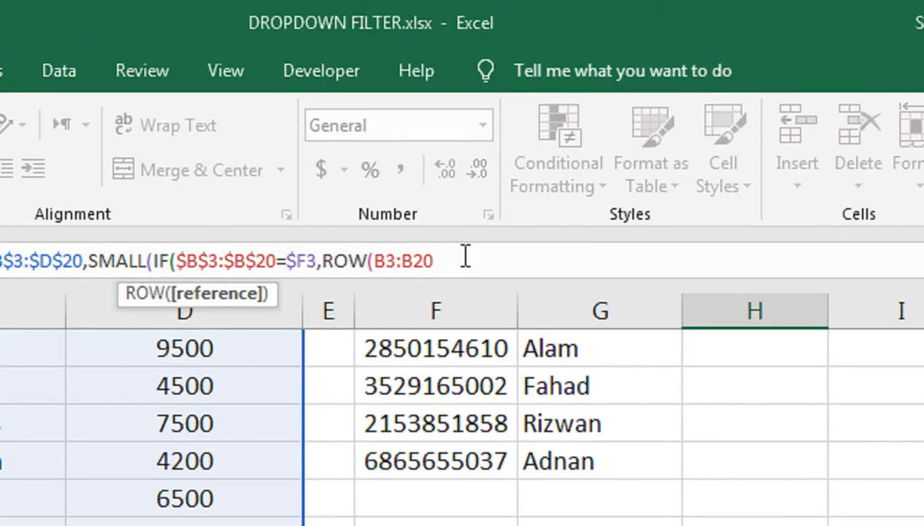
key("F4")
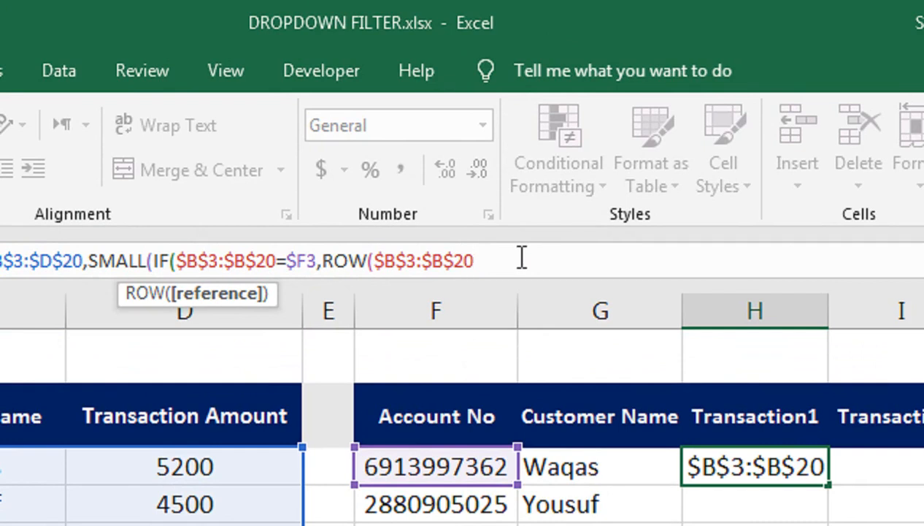
type(")-2")
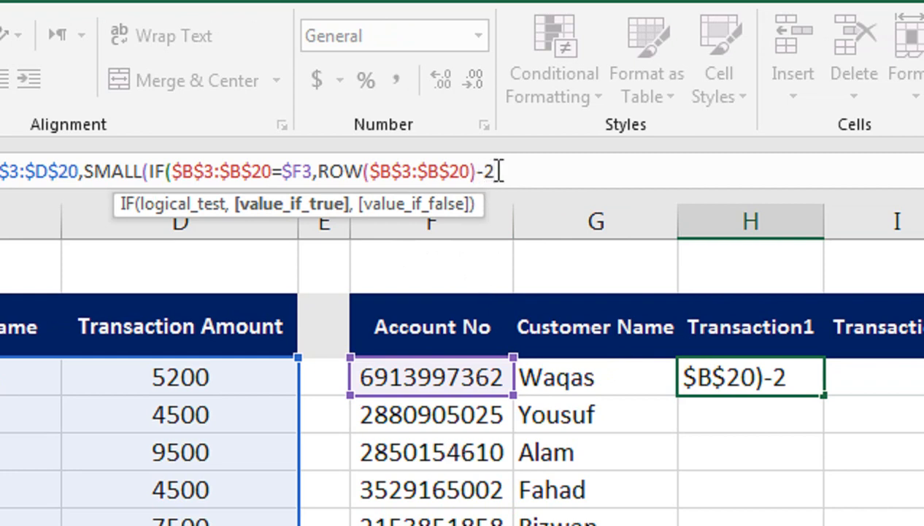
Add COLUMNS($H3:H3) after the ROW expression as the next IF argument, locking only the first reference's column.
type(",")
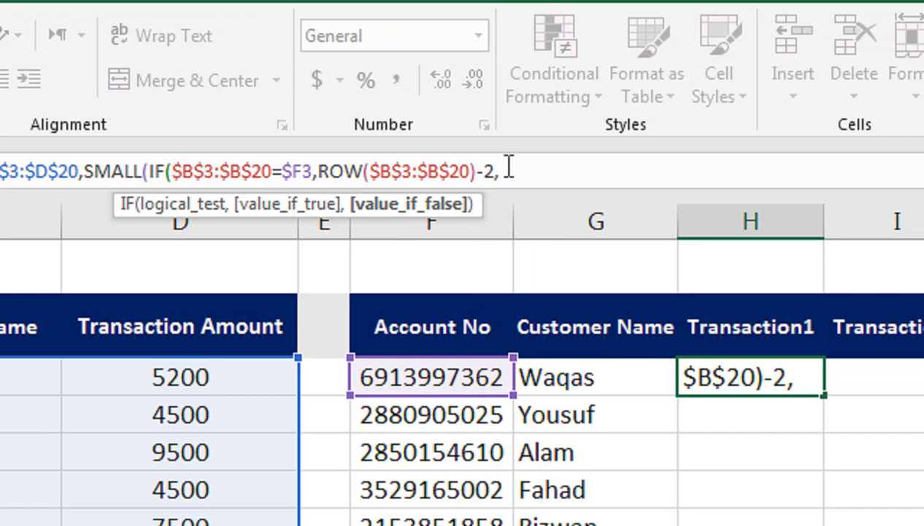
type("colu")
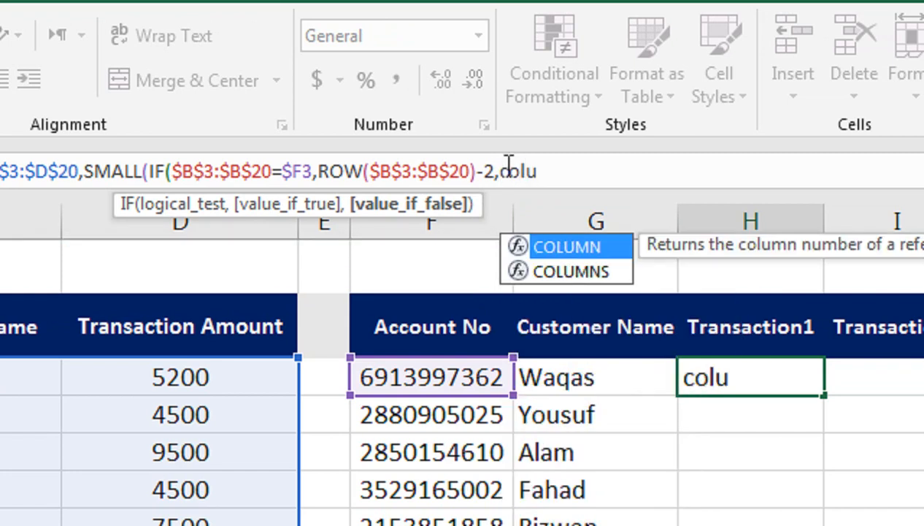
key("Down")
key("Tab")
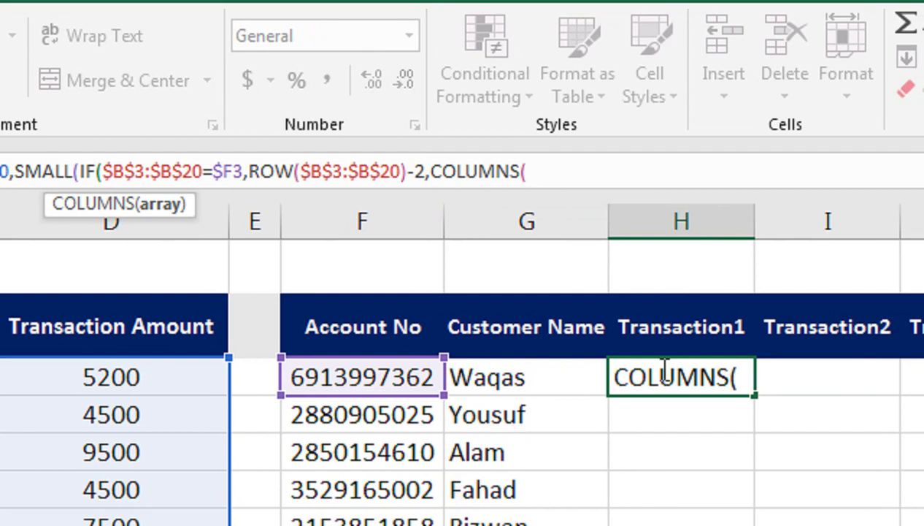
left_click(670, 330)
key("Down")
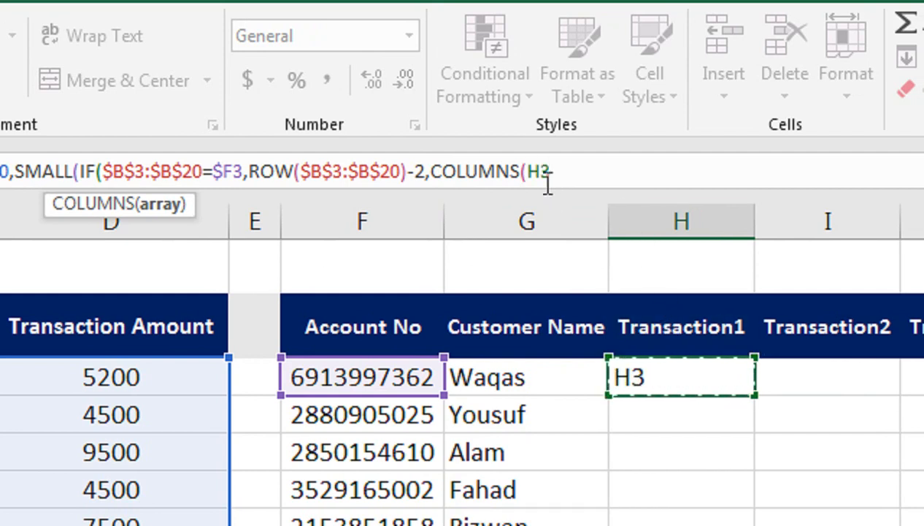
type(":H3")
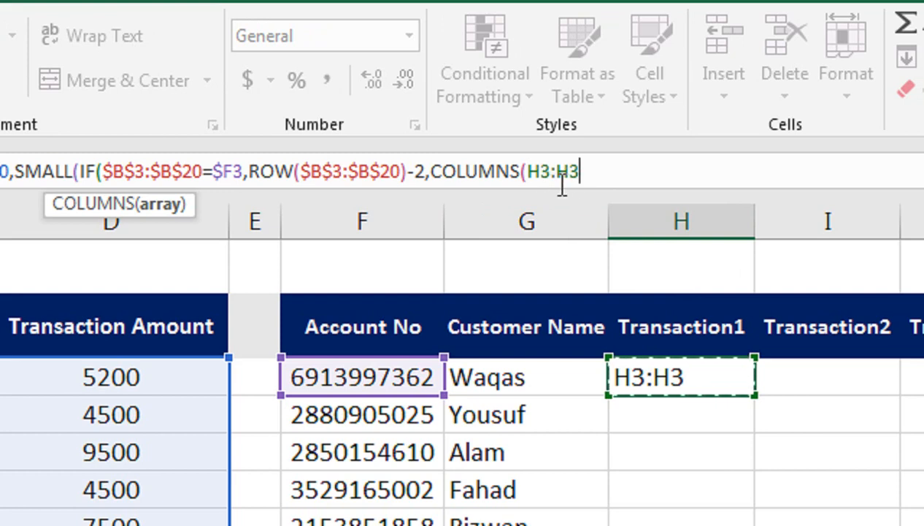
left_click(524, 171)
left_click(530, 171)
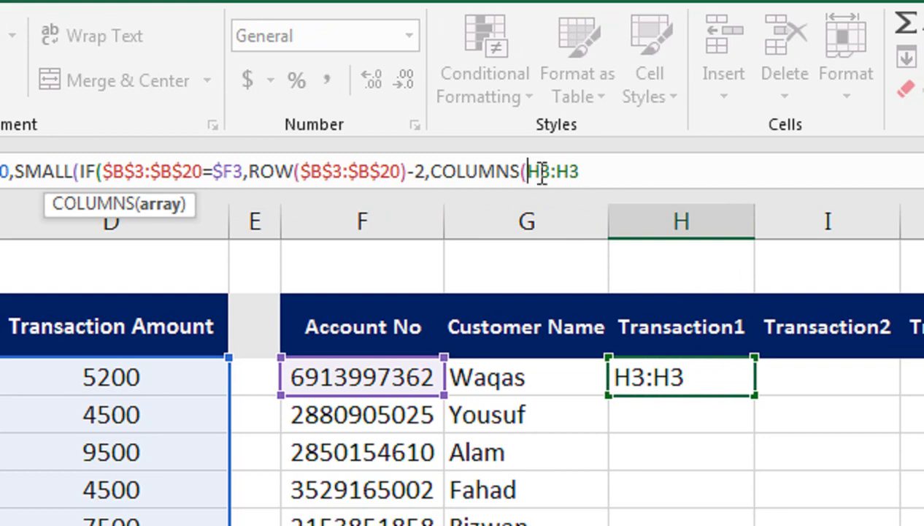
type("$")
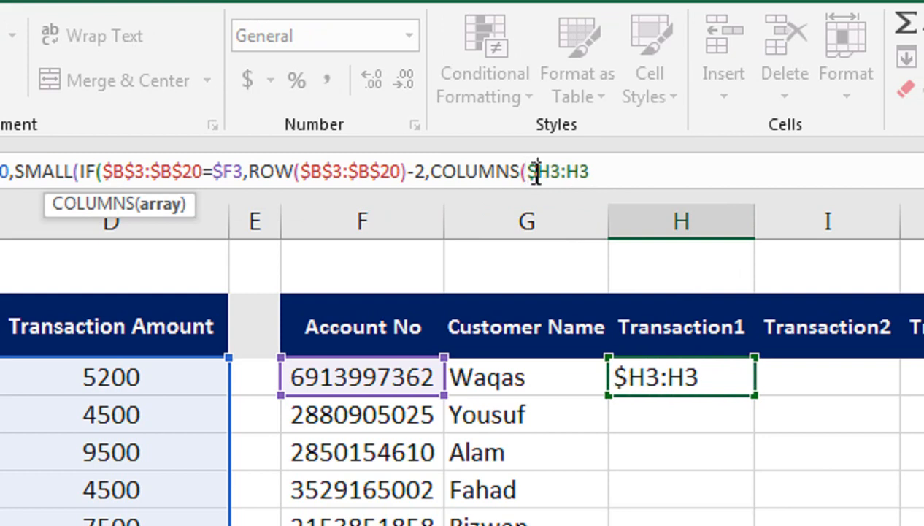
left_click(608, 171)
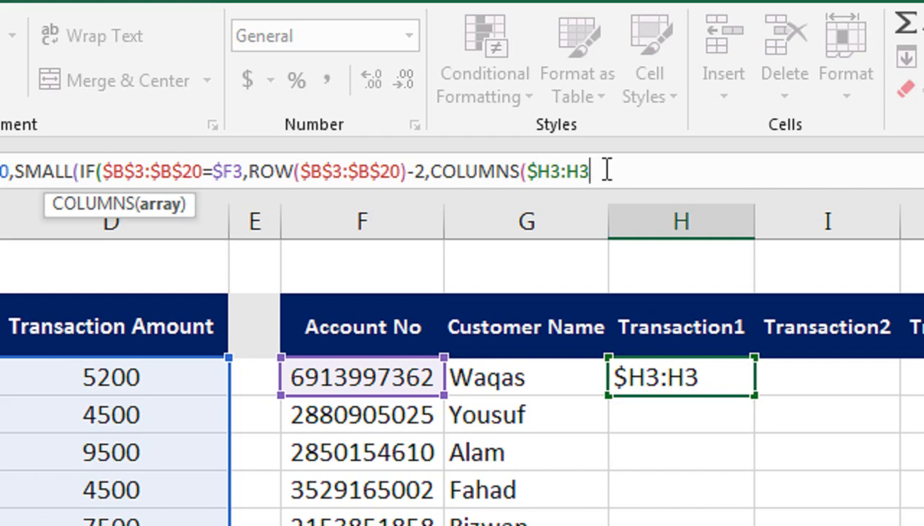
type(")")
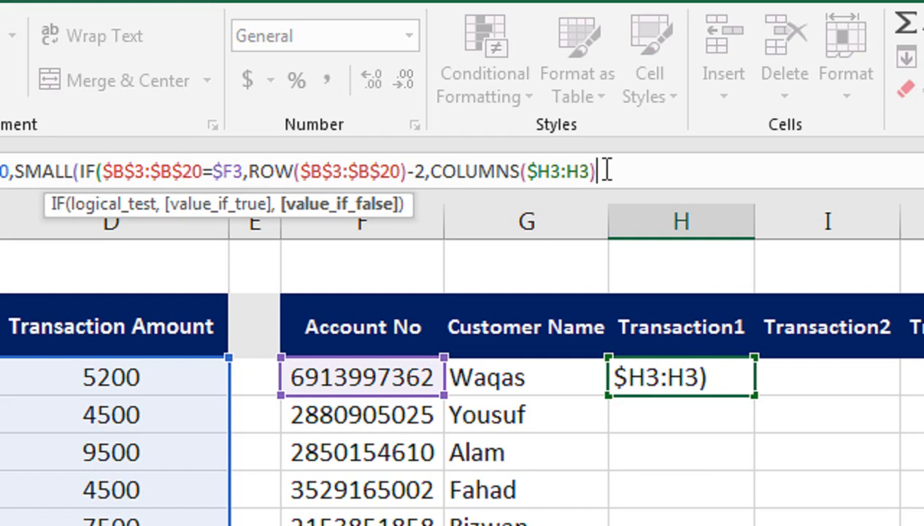
Close the IF function, then enter 3 as the k argument of SMALL and close SMALL.
type(")")
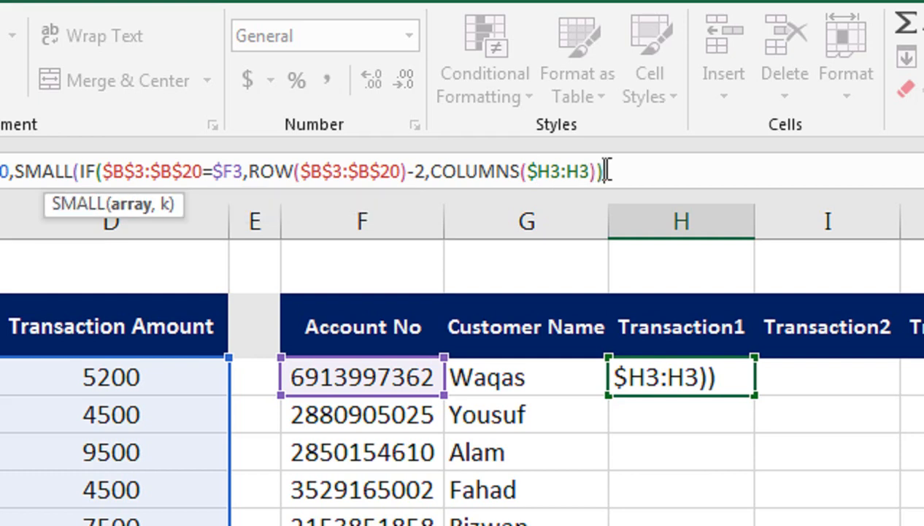
type(",")
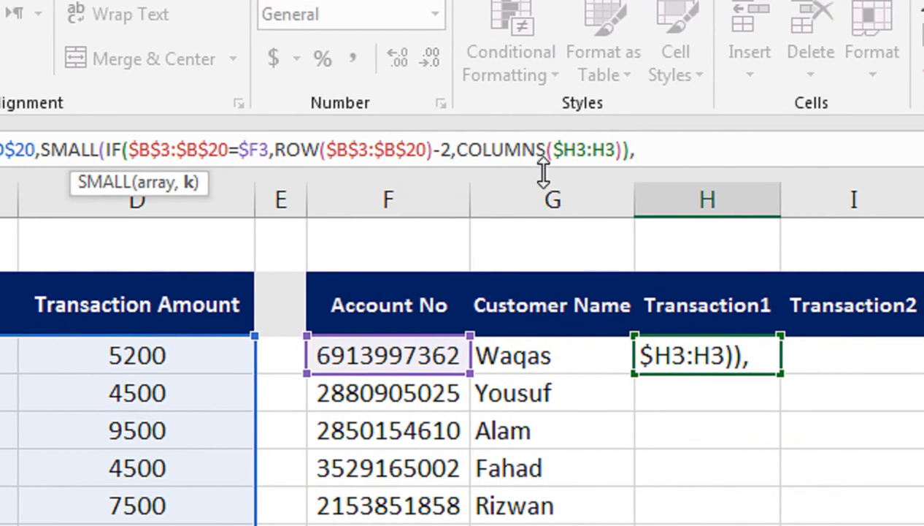
type("3:$")
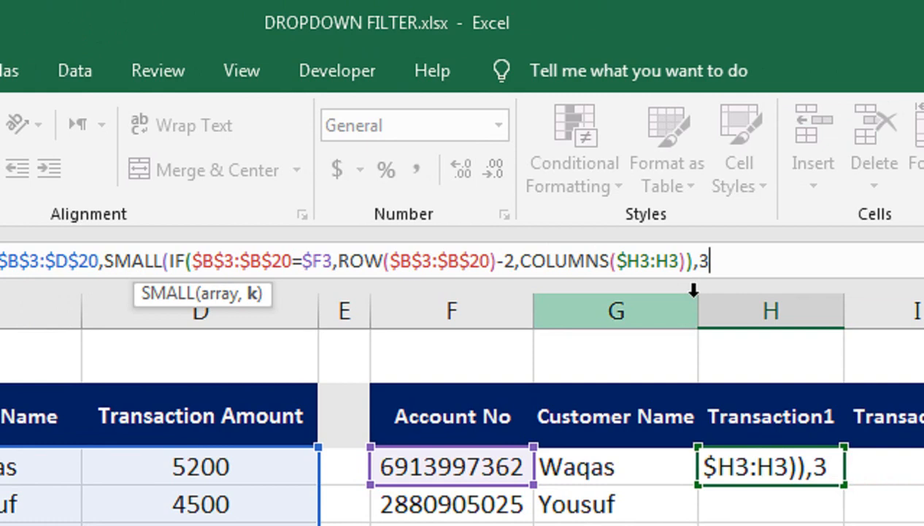
type(")")
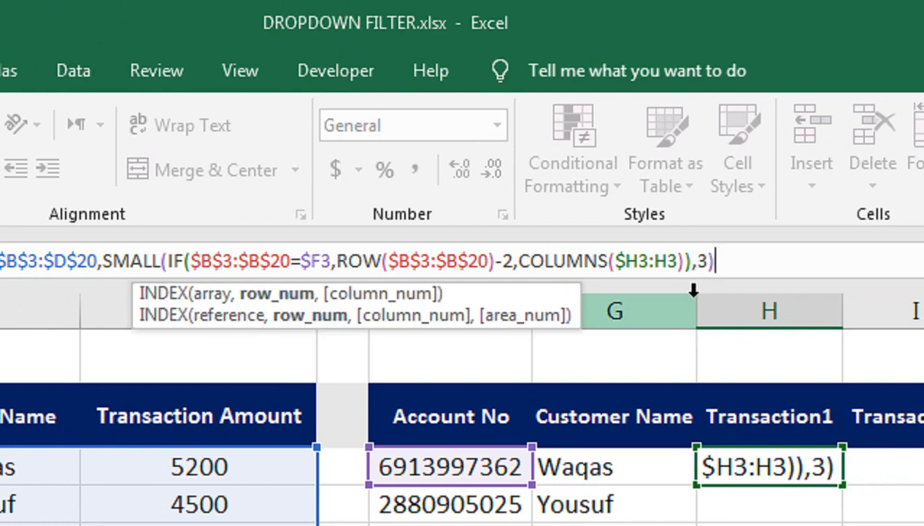
Remove the formula's final parenthesis and close the IF function right after ROW($B$3:$B$20)-2, leaving COLUMNS($H3:H3) as SMALL's k argument.
left_click(717, 261)
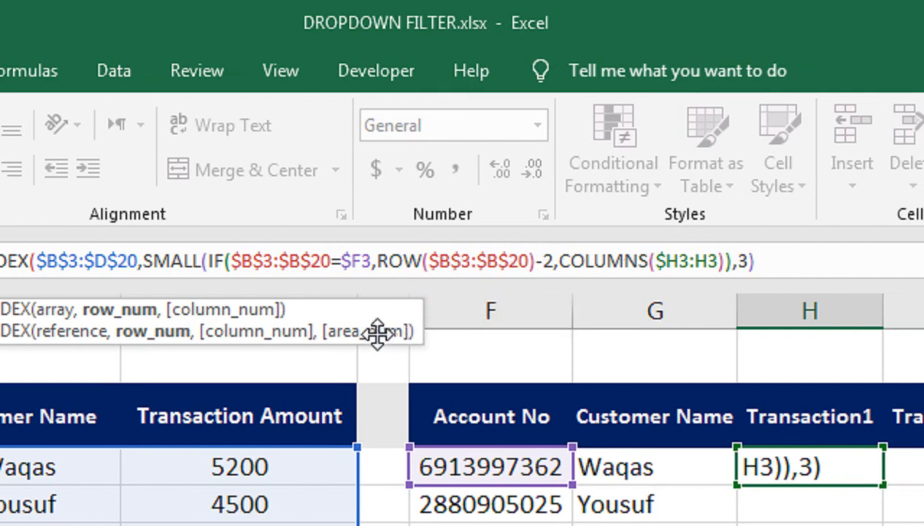
key("Left")
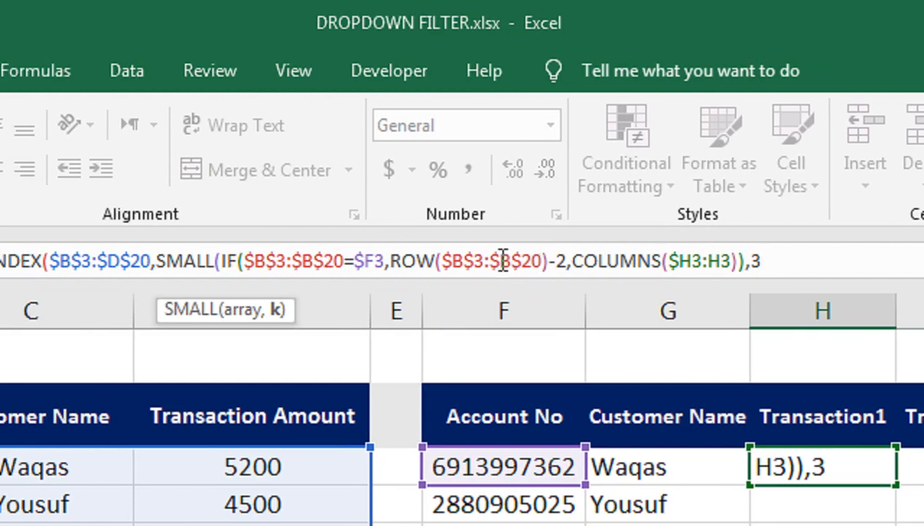
left_click(563, 261)
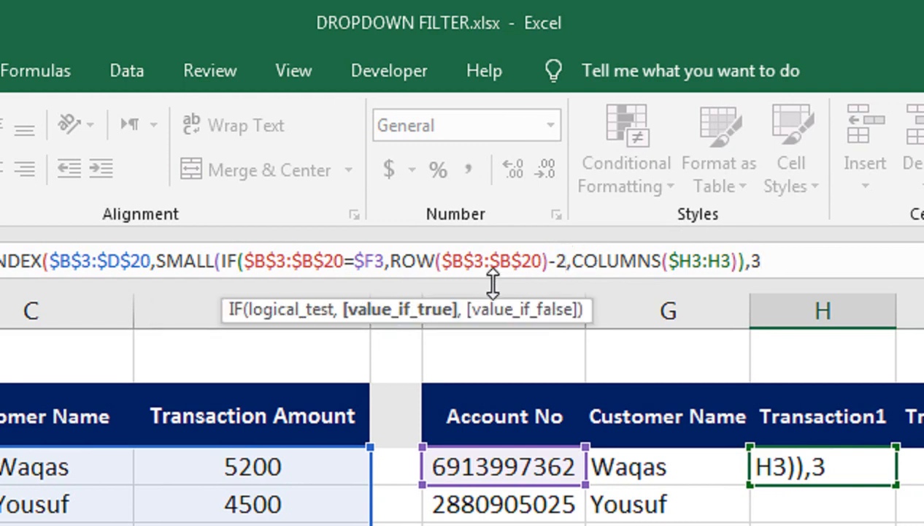
type(")")
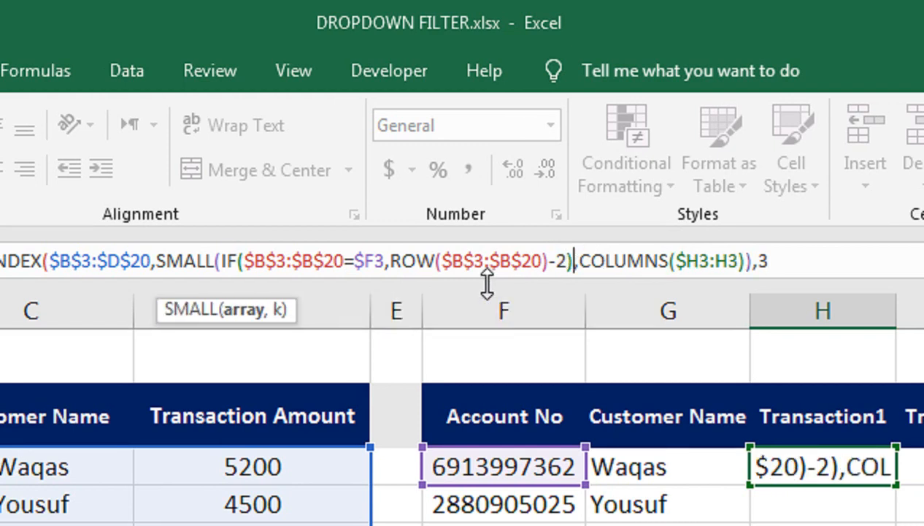
Check the argument nesting after COLUMNS($H3:H3) and close the INDEX function after its column number 3.
left_click(593, 259)
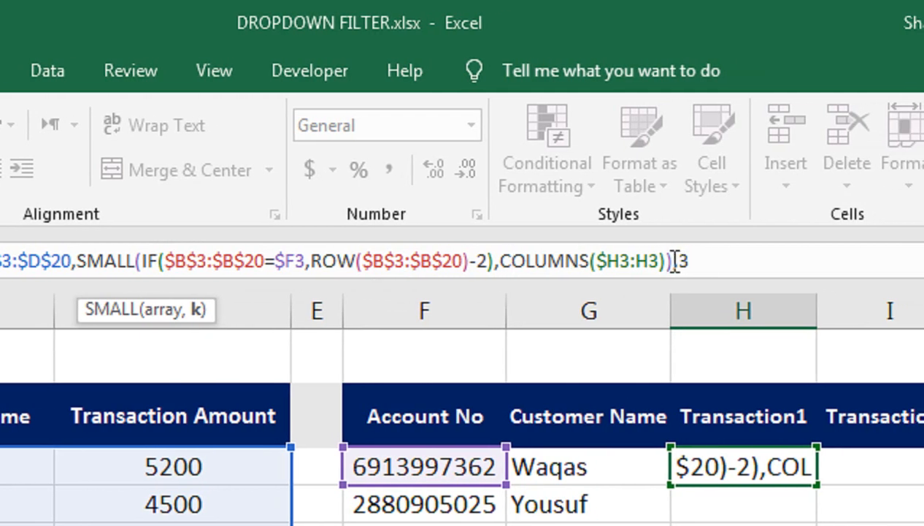
left_click(674, 260)
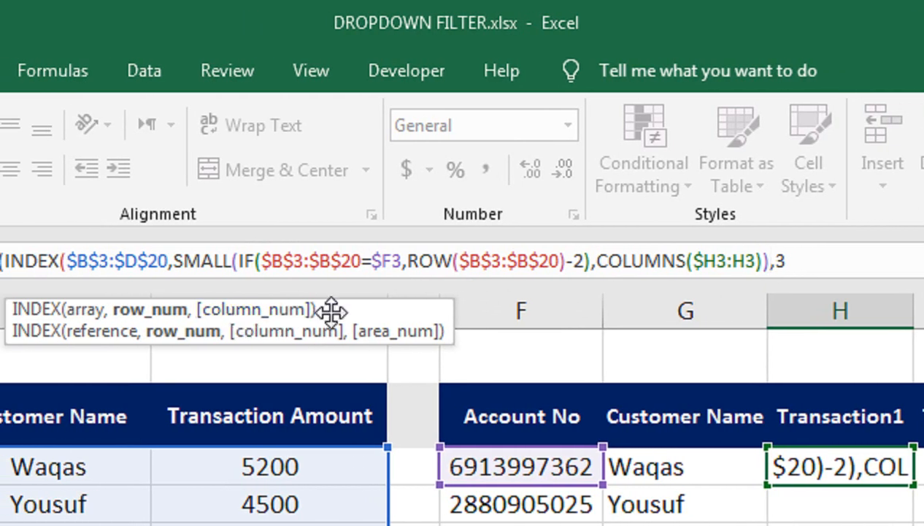
left_click(790, 260)
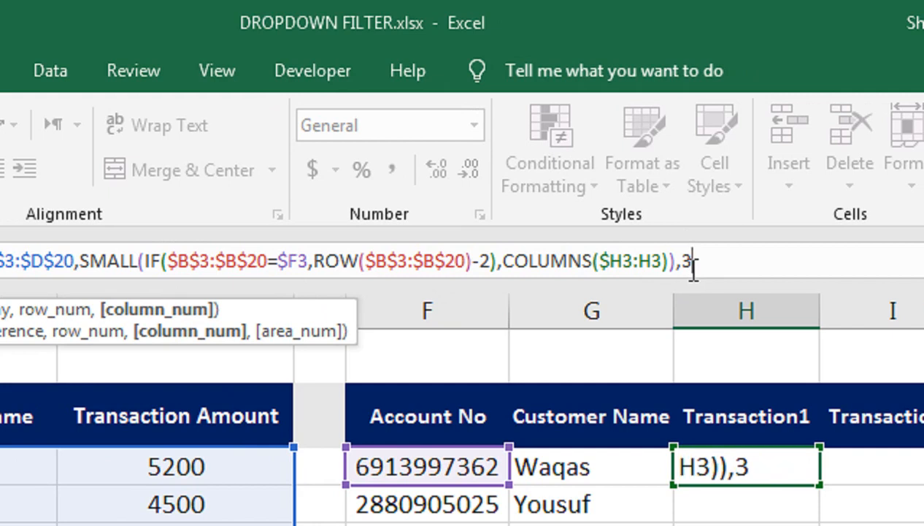
type(")")
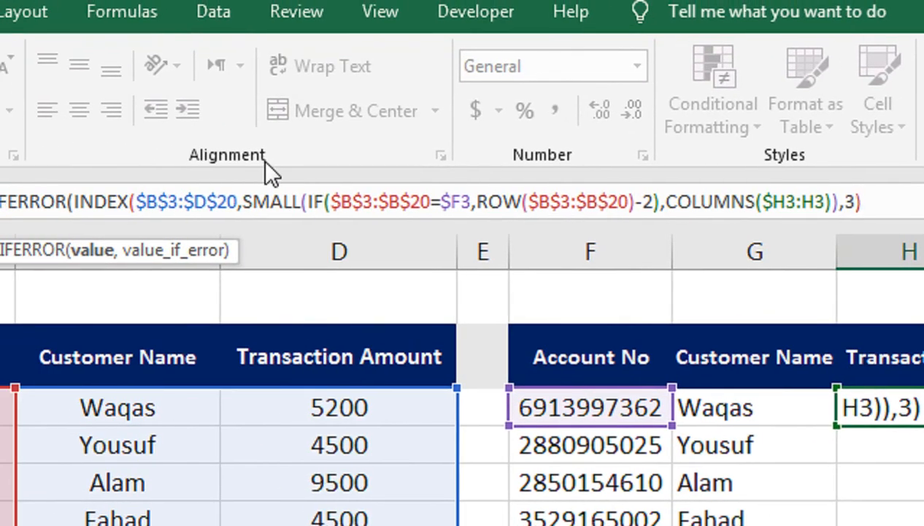
Add an empty string "" as IFERROR's error value, close the function and enter it as an array formula.
type(",")
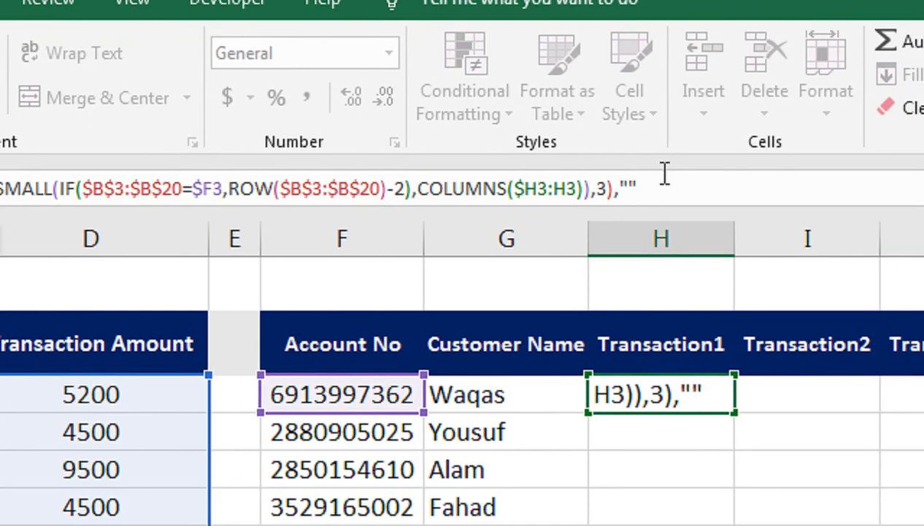
type("\"\")")
key("ctrl+shift+Return")
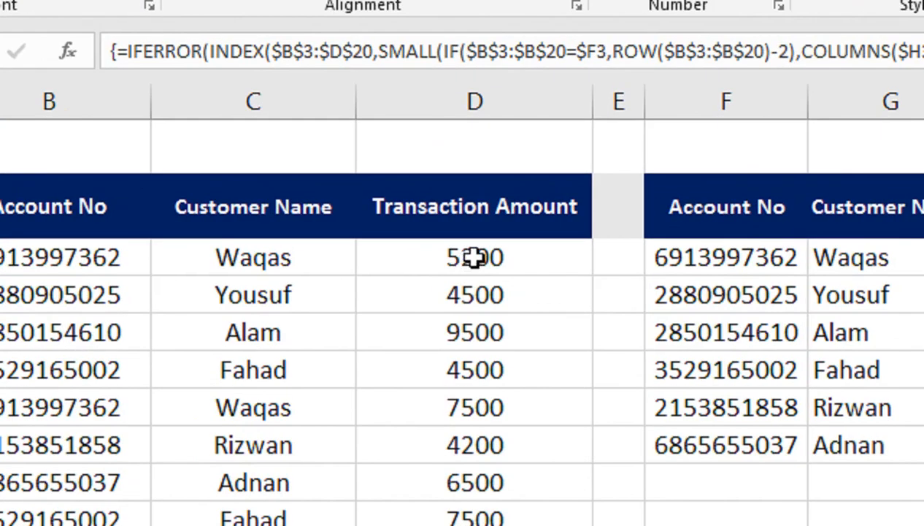
Fill the Transaction1 formula down through all six accounts, and across through the Transaction3 column.
left_click_drag(708, 275, 660, 458)
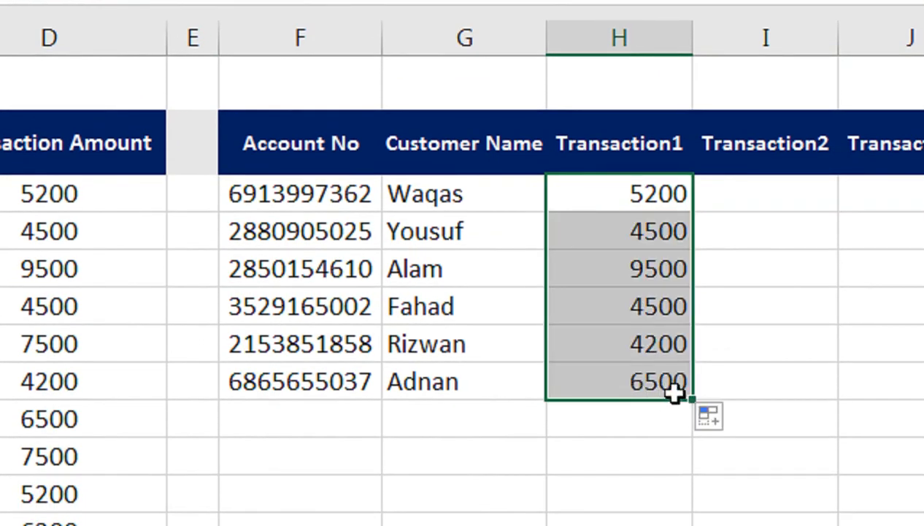
left_click_drag(694, 398, 917, 372)
left_click_drag(697, 365, 677, 365)
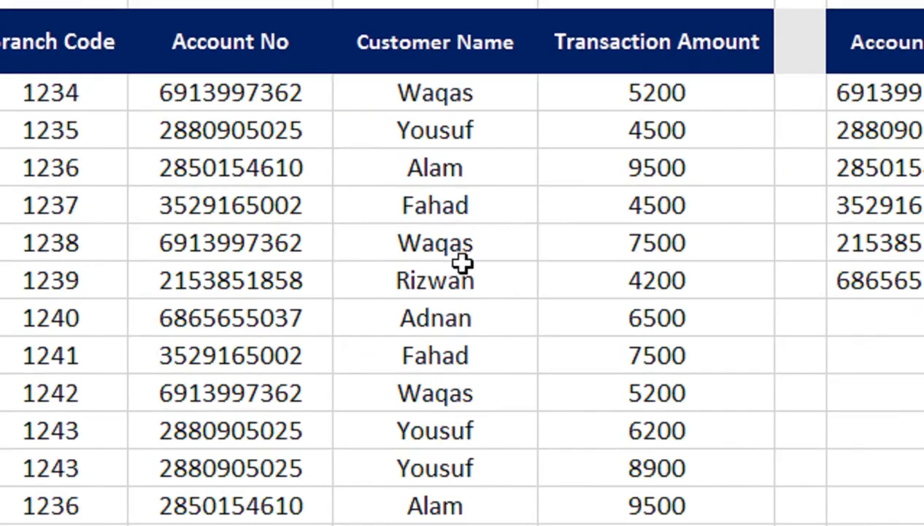
Copy the branch 1239 record from row 8 to row 15 and set the copy's transaction amount to 12000.
left_click(626, 252)
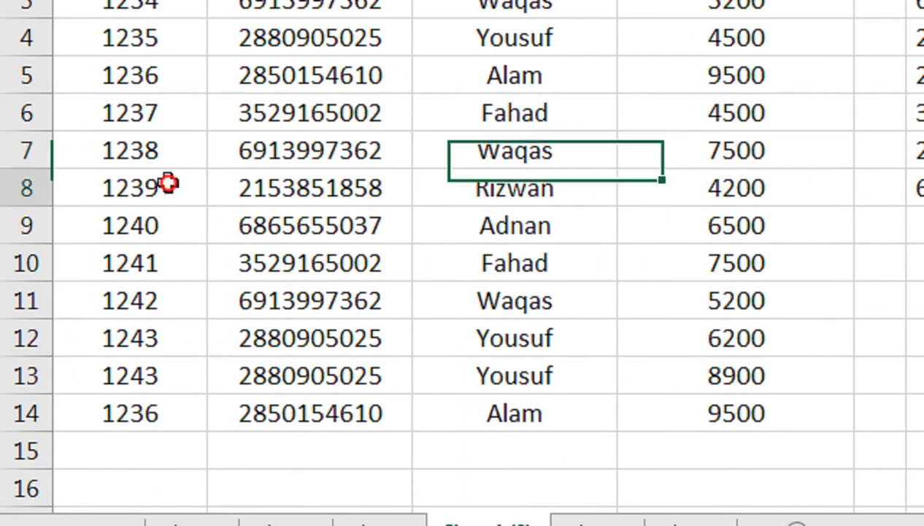
left_click_drag(172, 183, 681, 199)
key("ctrl+c")
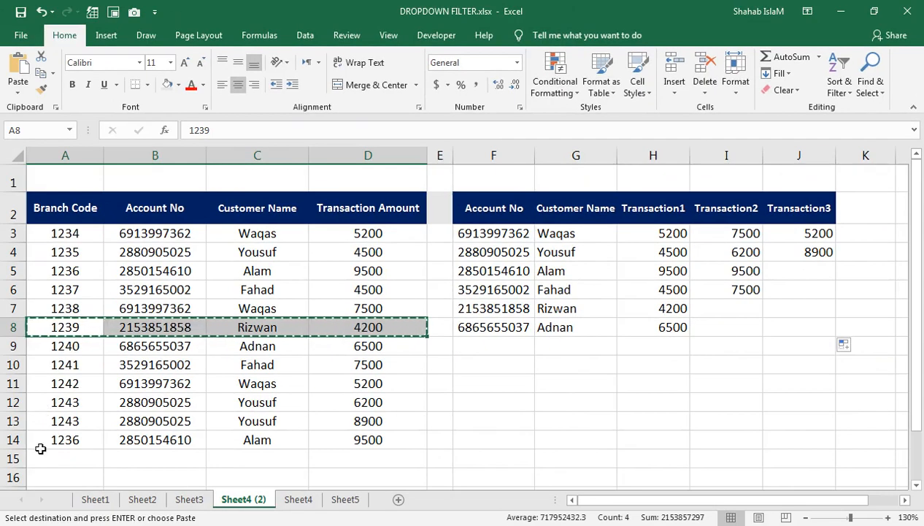
left_click(56, 458)
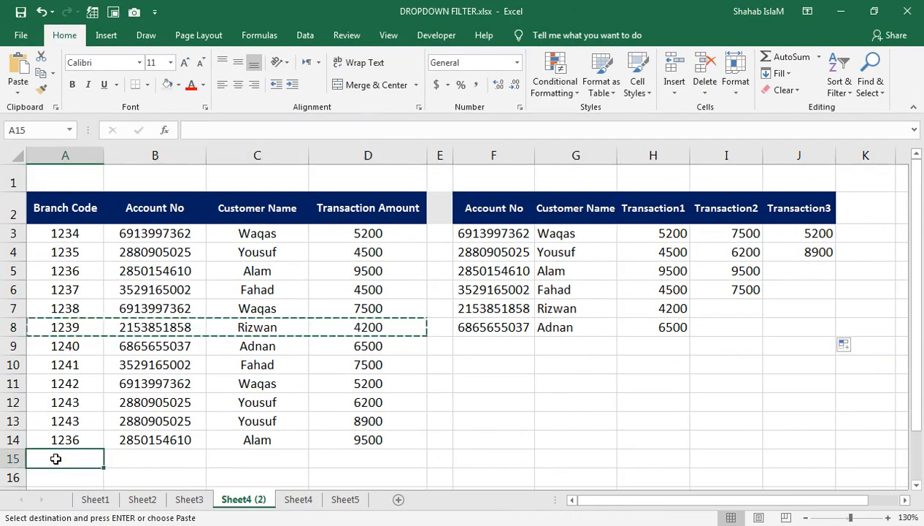
key("ctrl+v")
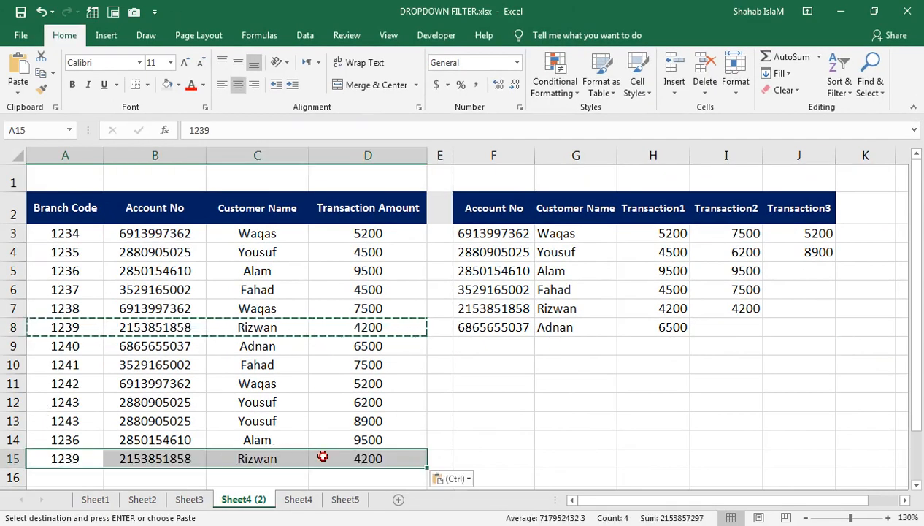
left_click(323, 457)
type("12000")
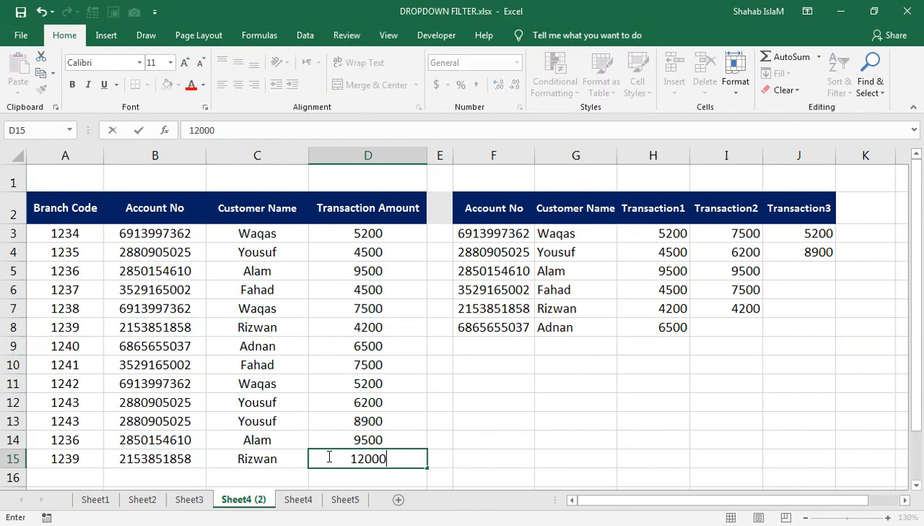
key("Tab")
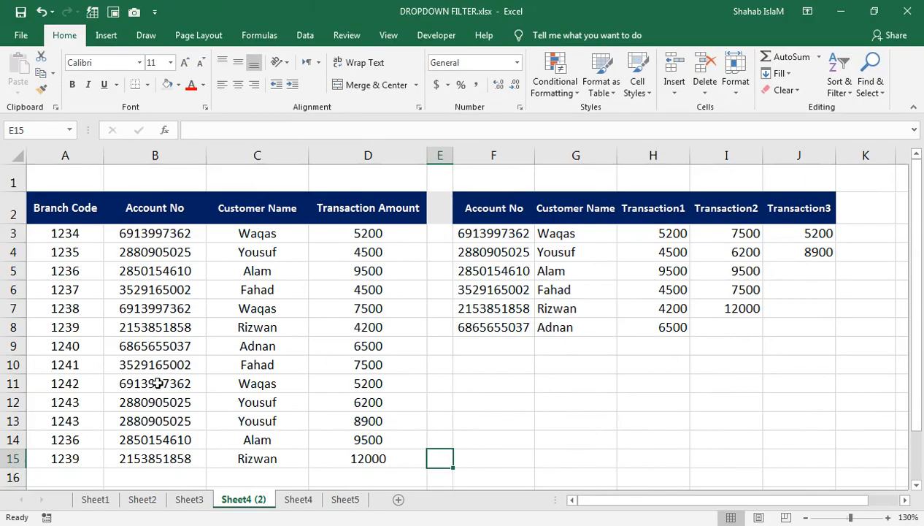
Copy the branch 1240 record from row 9 to row 16 and set the copy's transaction amount to 7800.
left_click_drag(68, 345, 350, 345)
key("ctrl+c")
left_click(100, 474)
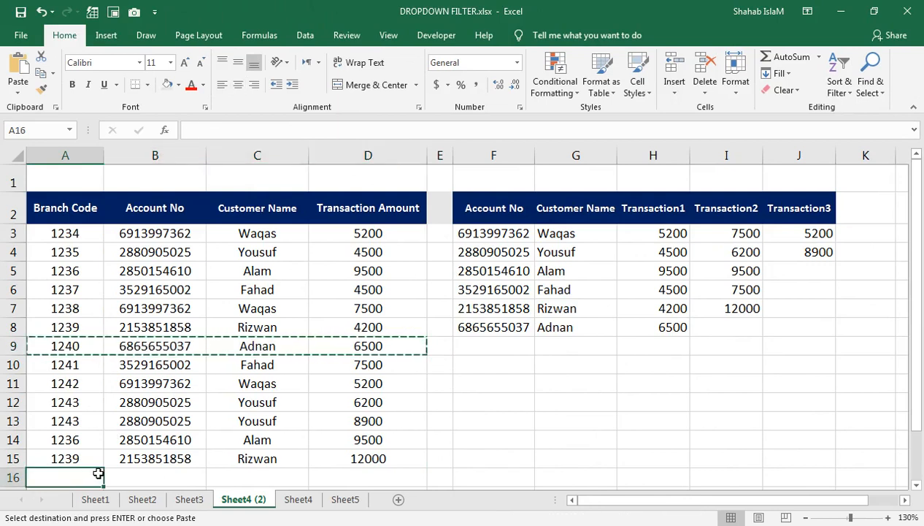
key("ctrl+v")
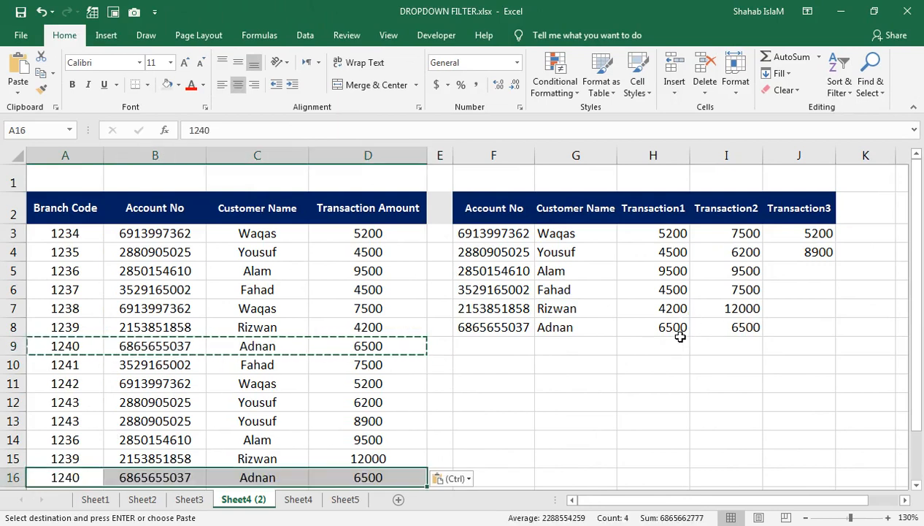
left_click(388, 473)
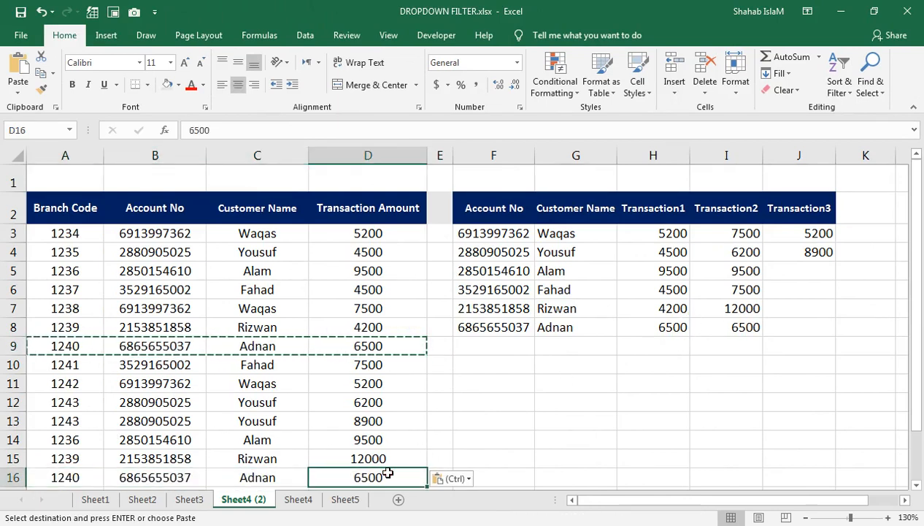
type("7800")
key("Tab")
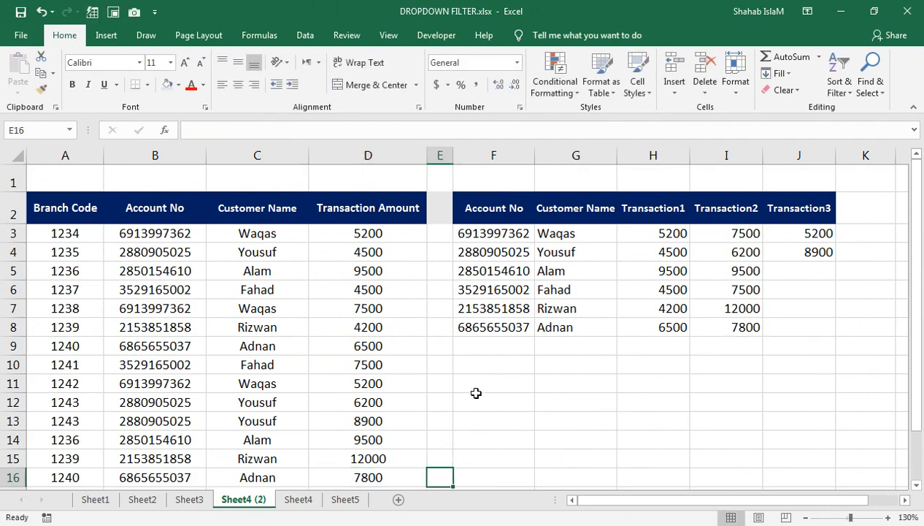
Copy the branch 1236 record from row 5 into the empty row 17 below the source data.
left_click(209, 424)
key("Down")
key("Down")
key("Down")
key("Down")
key("Home")
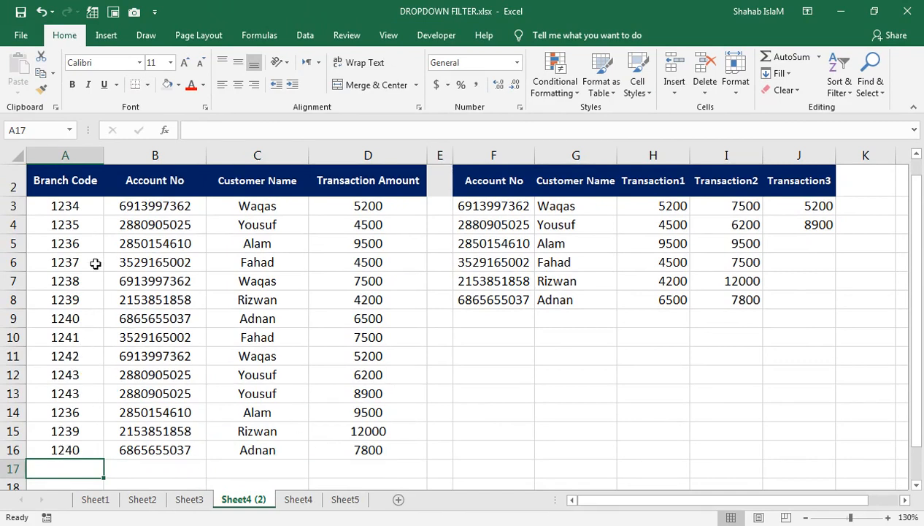
left_click_drag(73, 249, 407, 246)
key("ctrl+c")
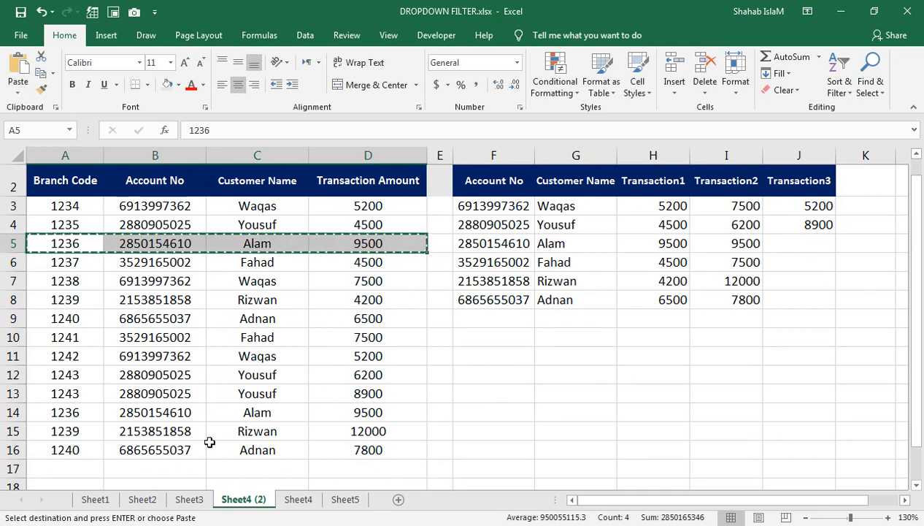
left_click(83, 465)
key("ctrl+v")
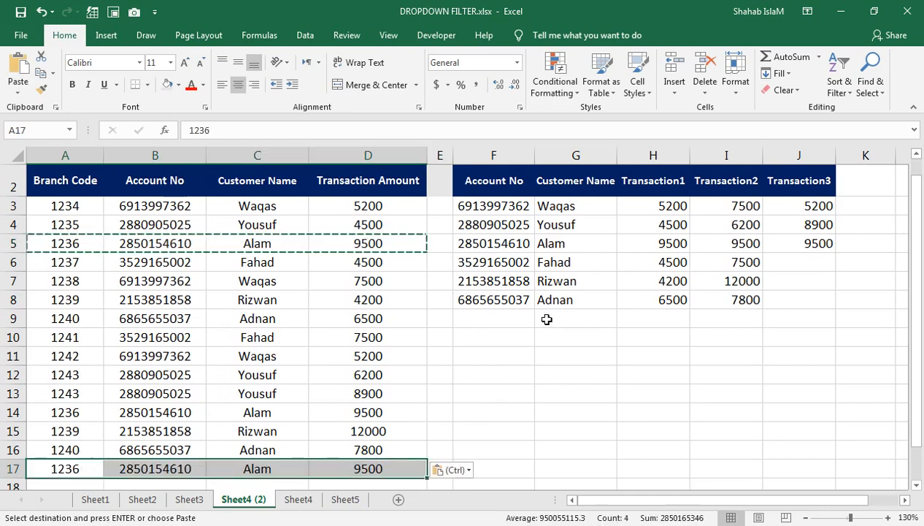
Set the transaction amount in row 17 to 50000.
left_click(380, 469)
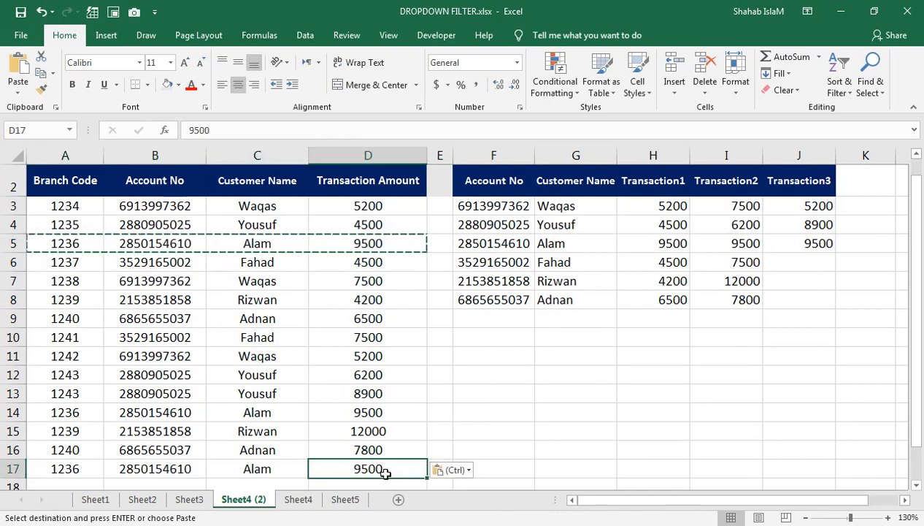
type("50000")
key("Return")
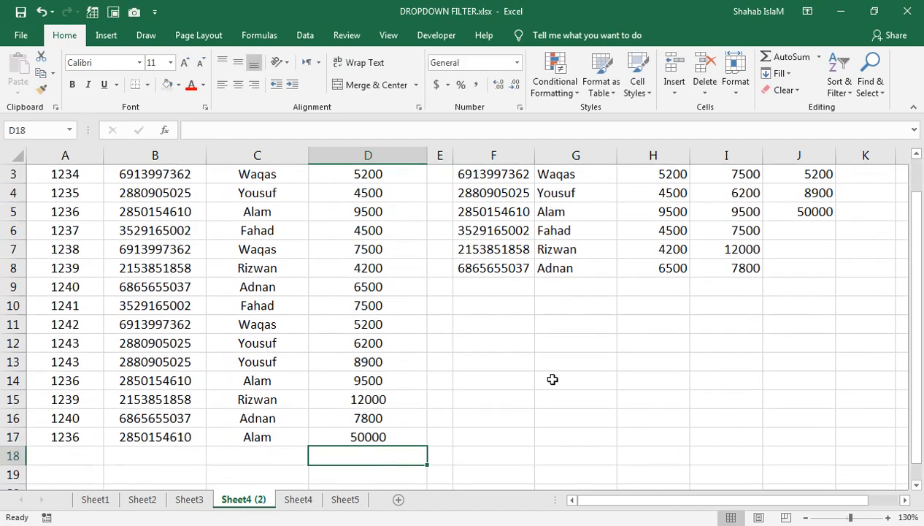
left_click(917, 158)
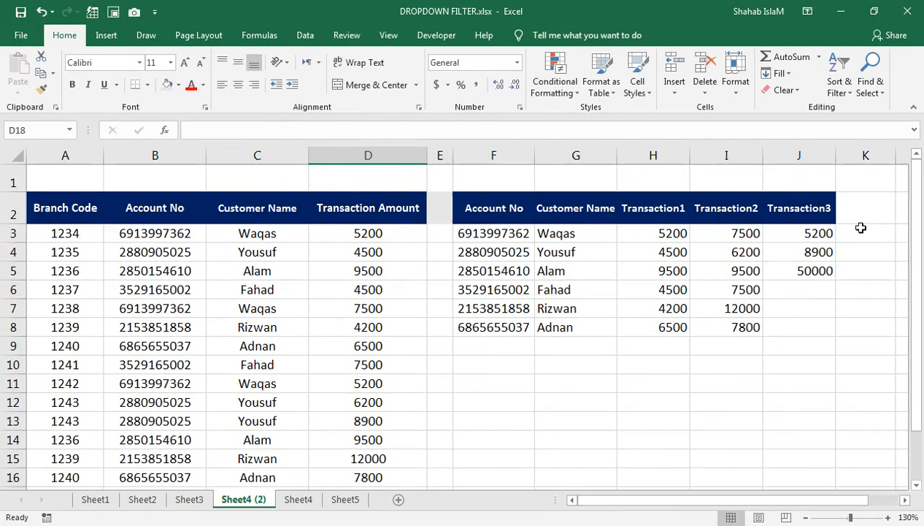